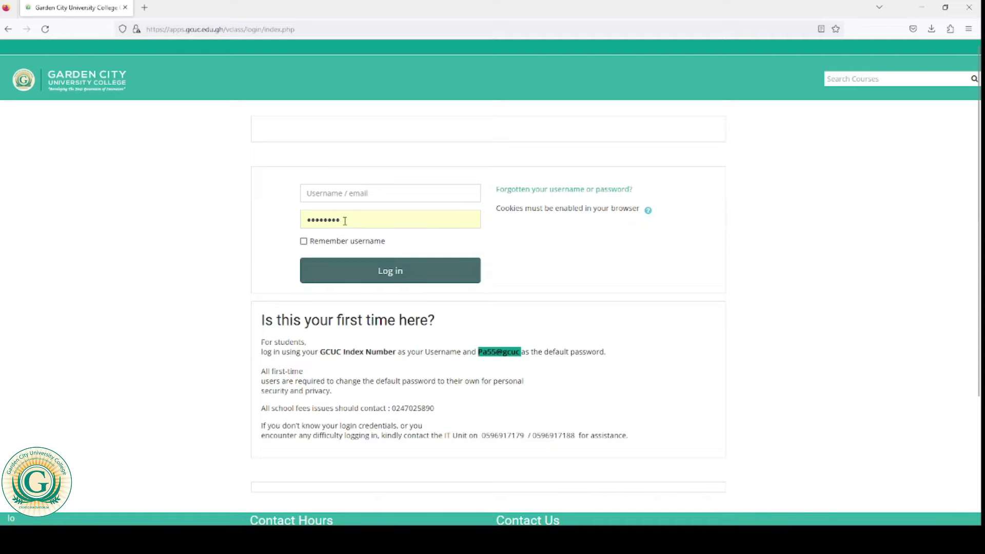
Step: Log in to vClass with the student's username and password
click(350, 193)
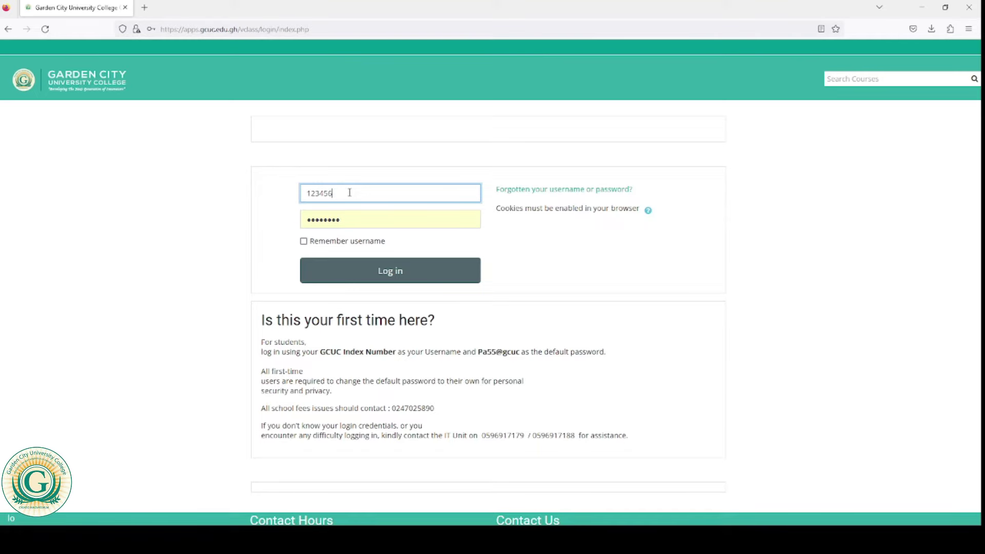
click(236, 215)
drag(347, 225, 279, 223)
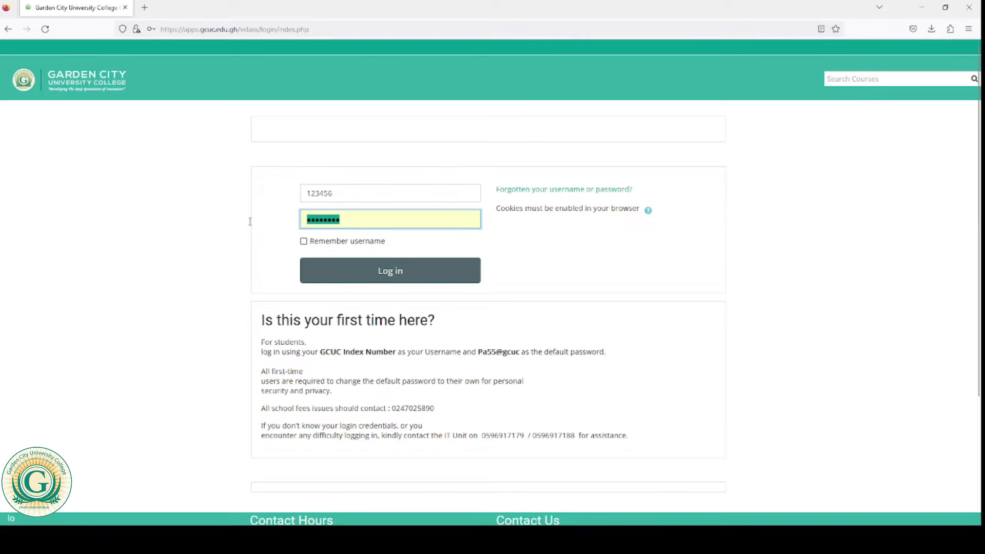
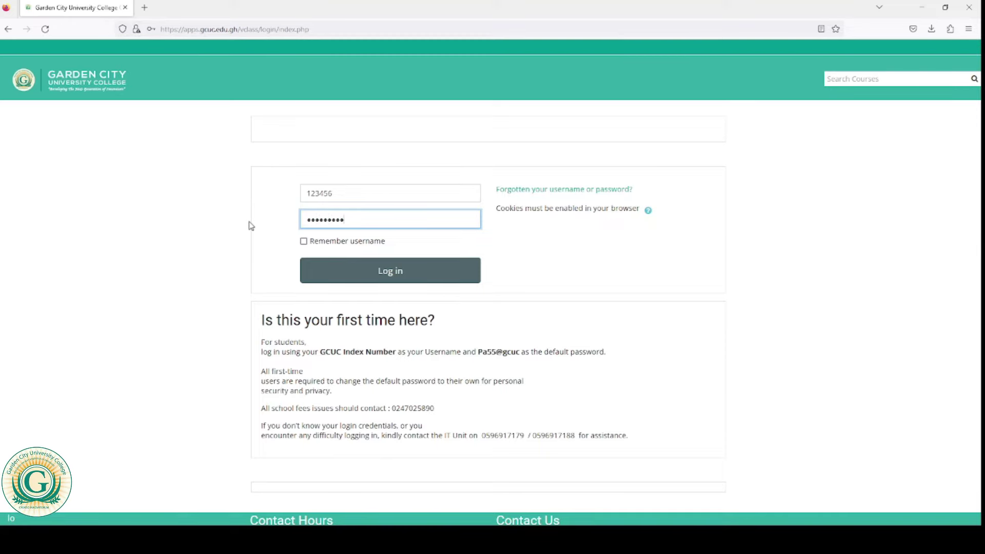
click(417, 273)
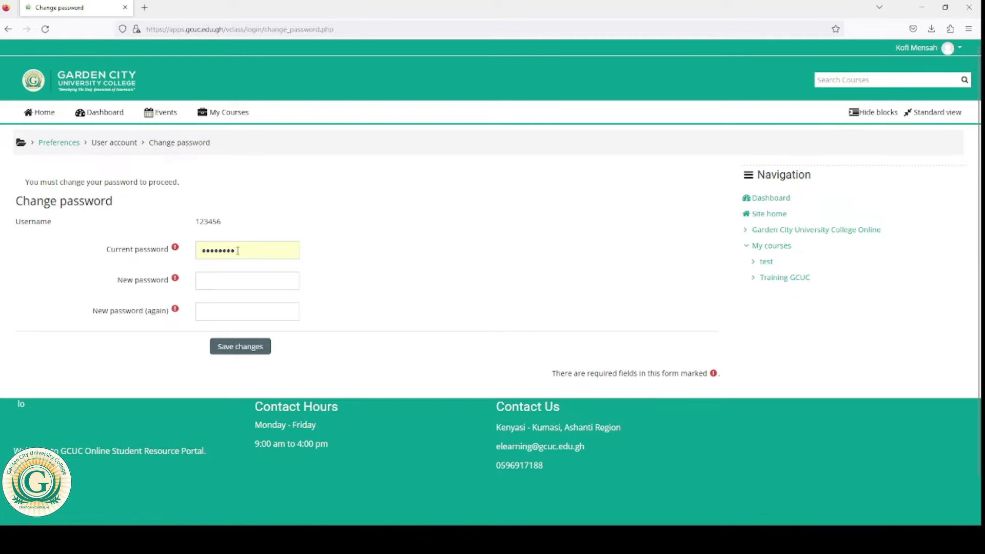
Step: Change the required password by entering the current and new passwords, then save and continue
drag(238, 251, 167, 255)
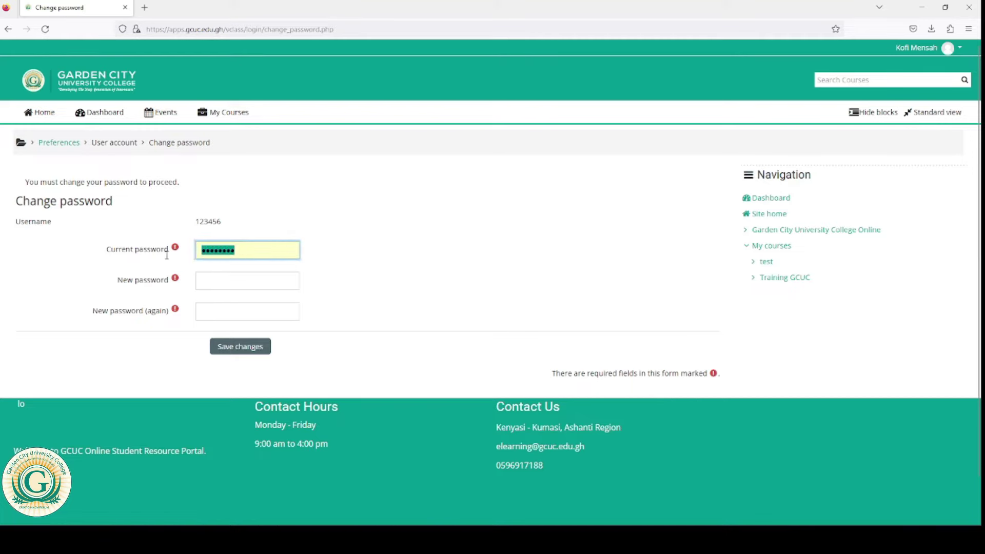
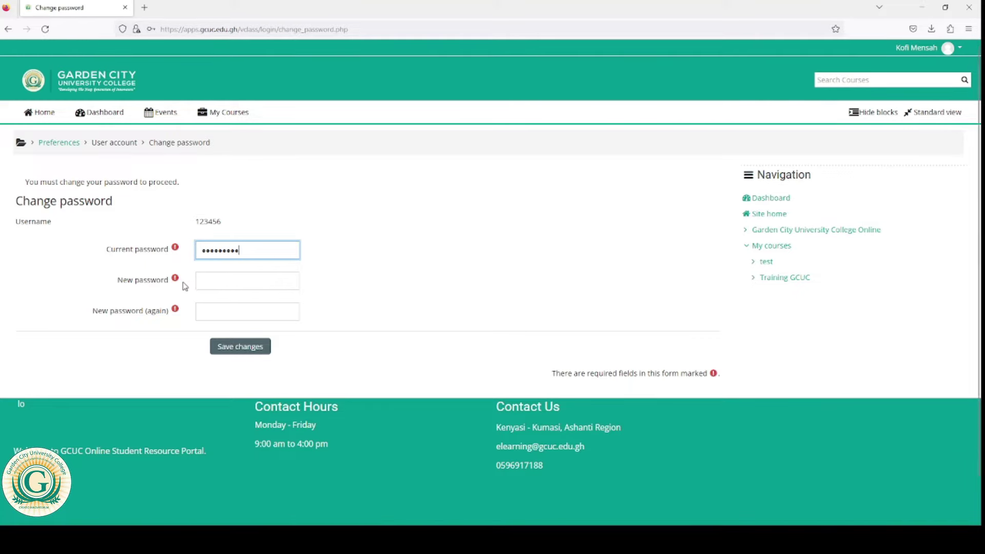
click(234, 293)
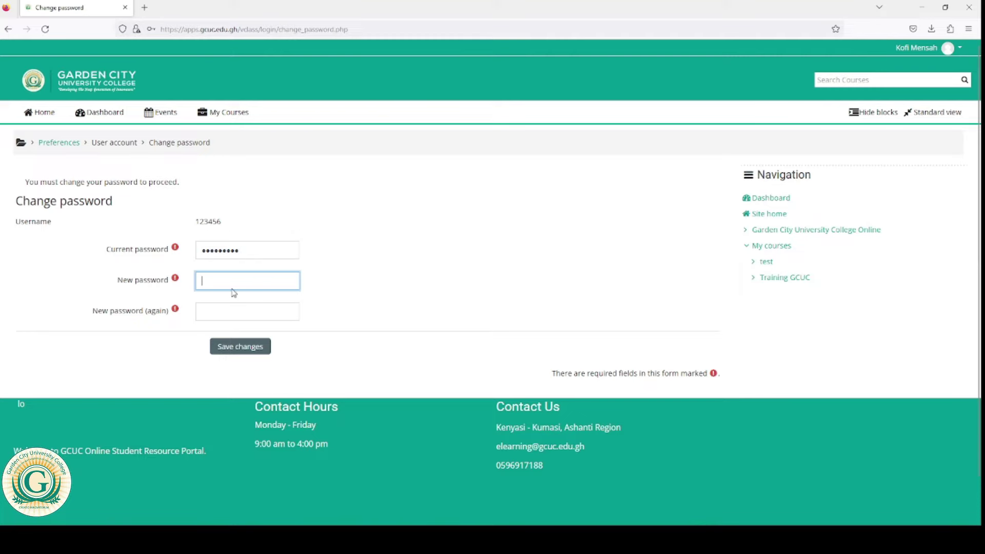
key(Tab)
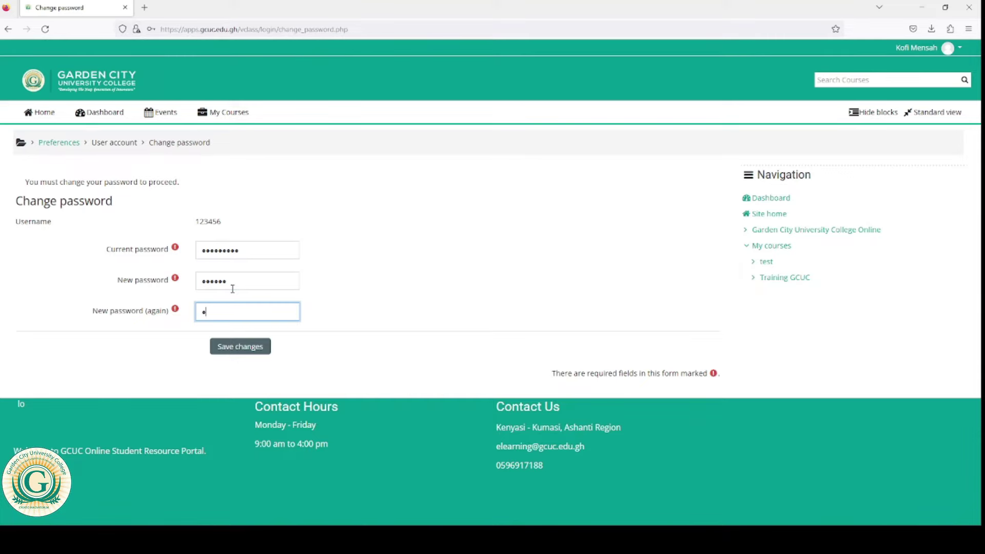
click(241, 353)
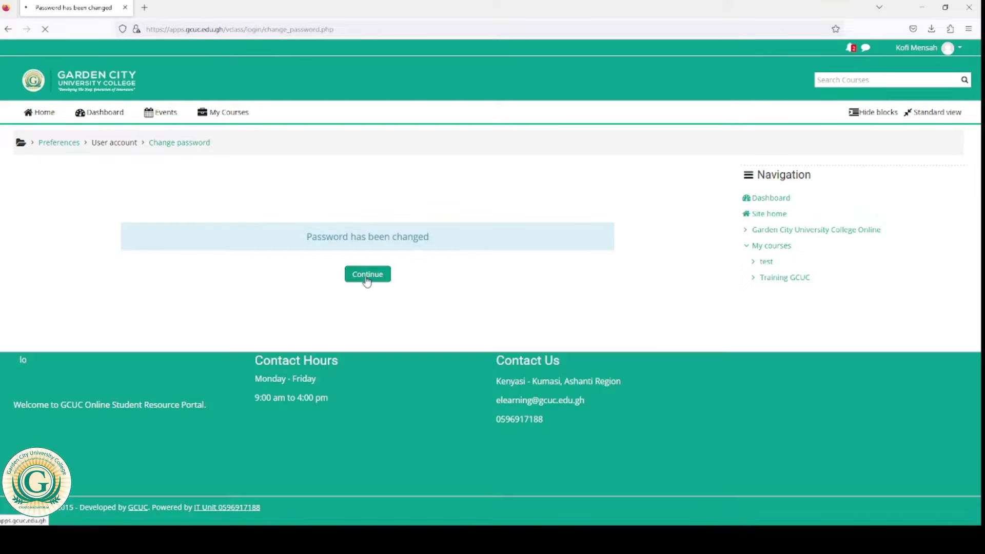
click(362, 276)
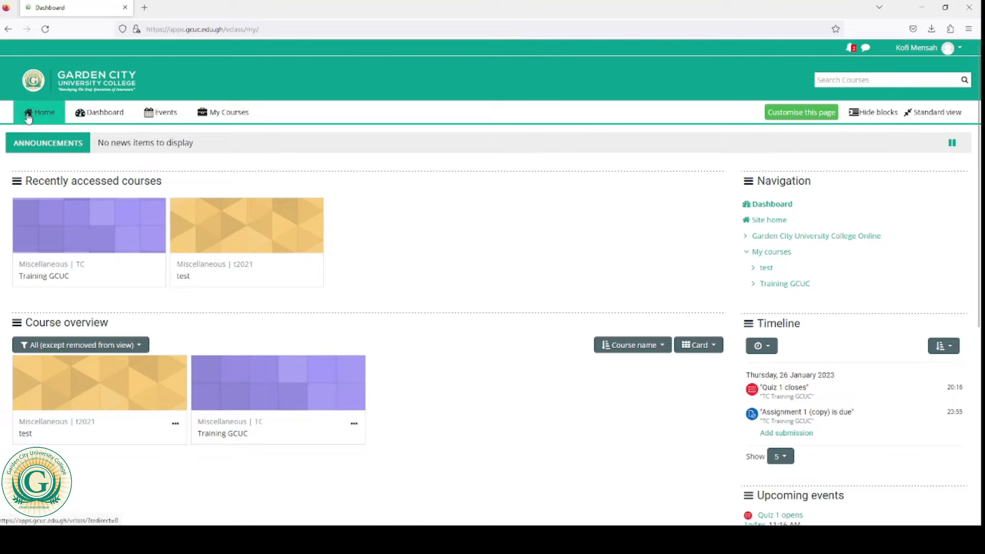
Step: Review the Dashboard's courses and timeline, then open the Training GCUC course
mouse_move(225, 116)
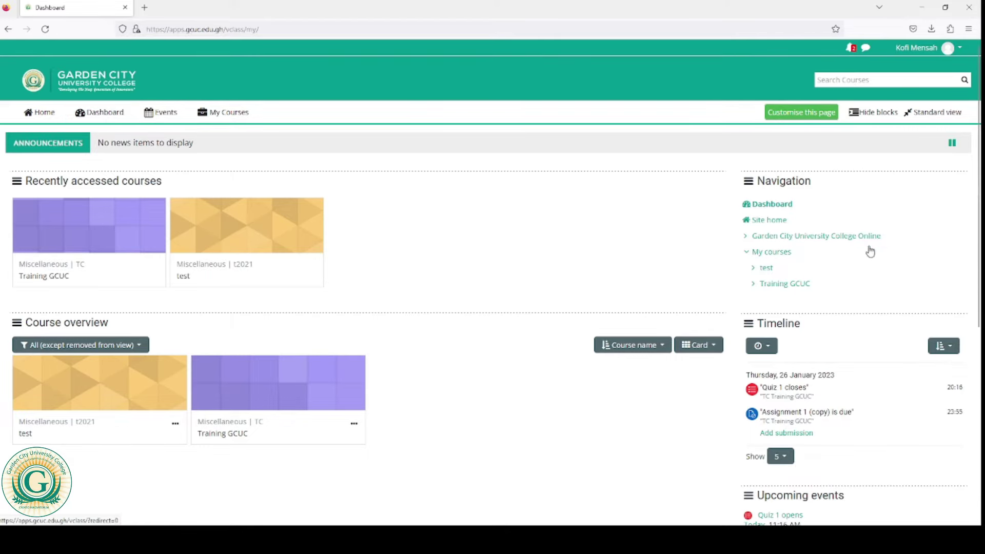
scroll(877, 290, down, 3)
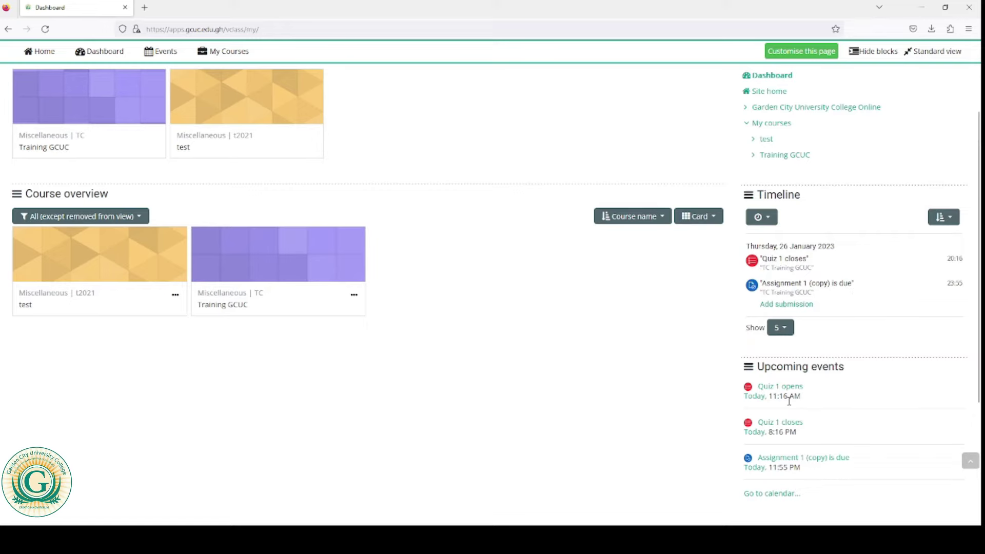
scroll(792, 474, up, 3)
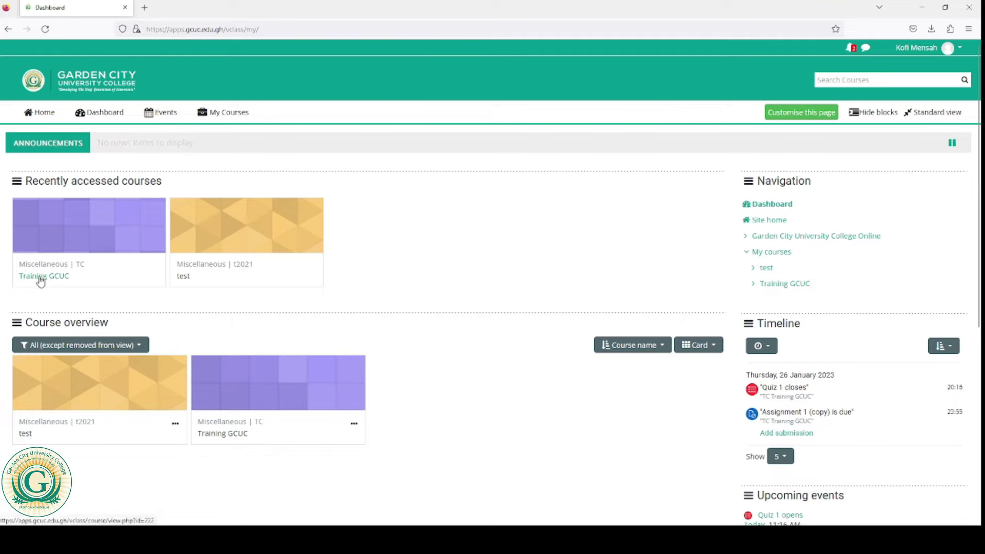
click(56, 237)
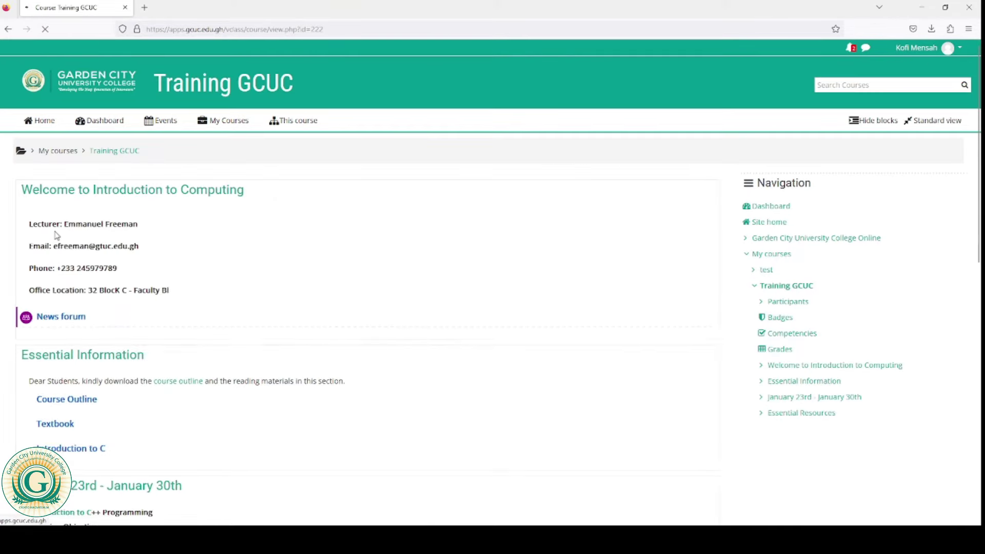
Step: Browse the course page and view the Introduction to C resource, then return to the course
scroll(55, 231, down, 1)
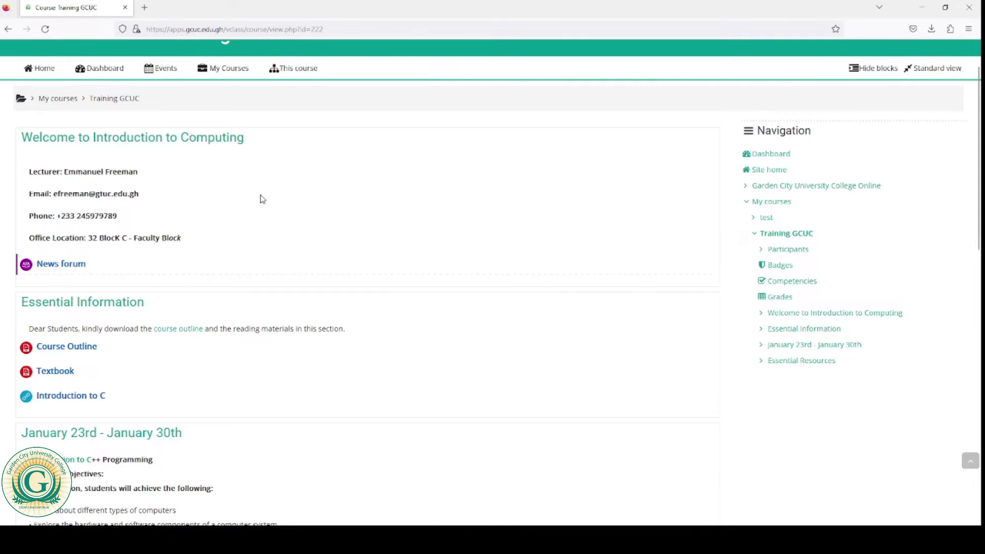
scroll(262, 199, down, 2)
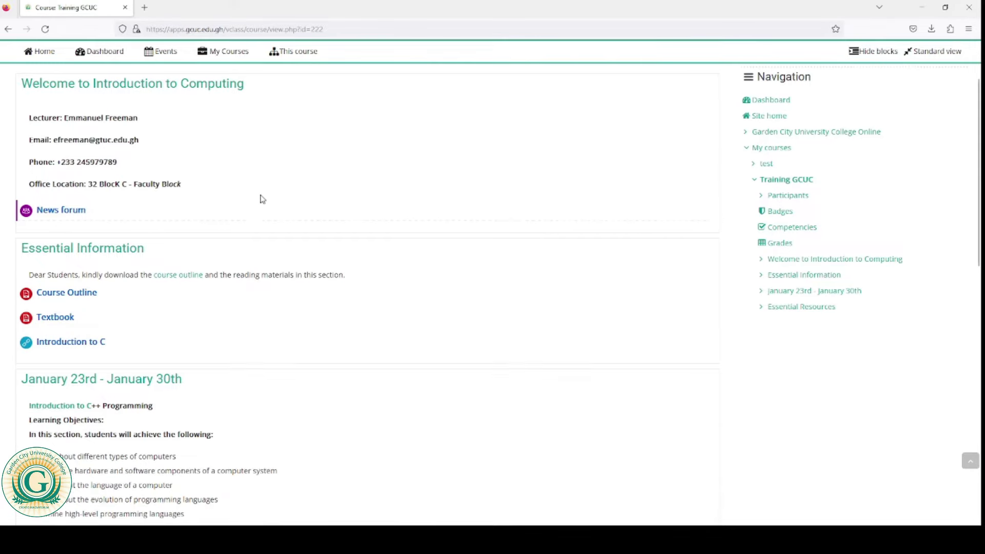
scroll(262, 199, down, 2)
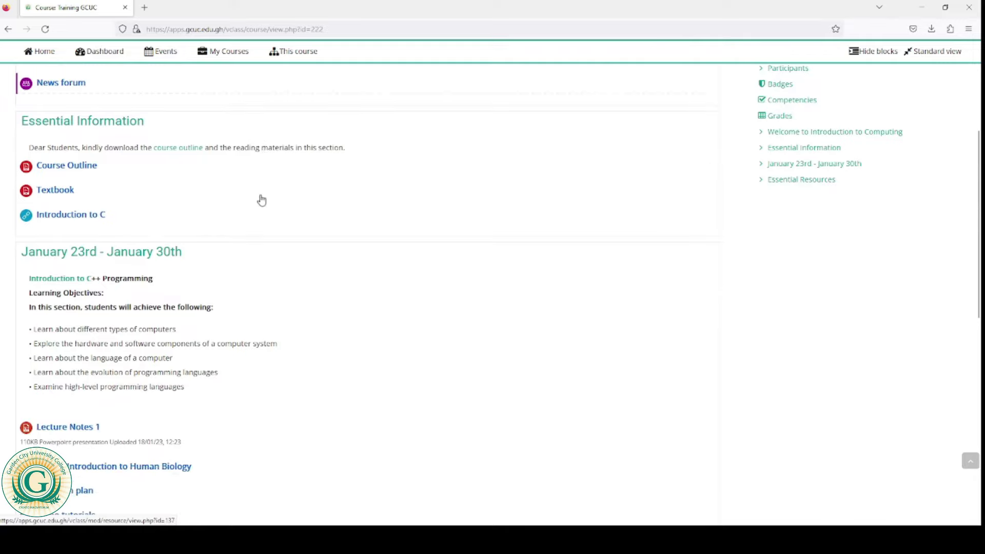
scroll(260, 199, up, 5)
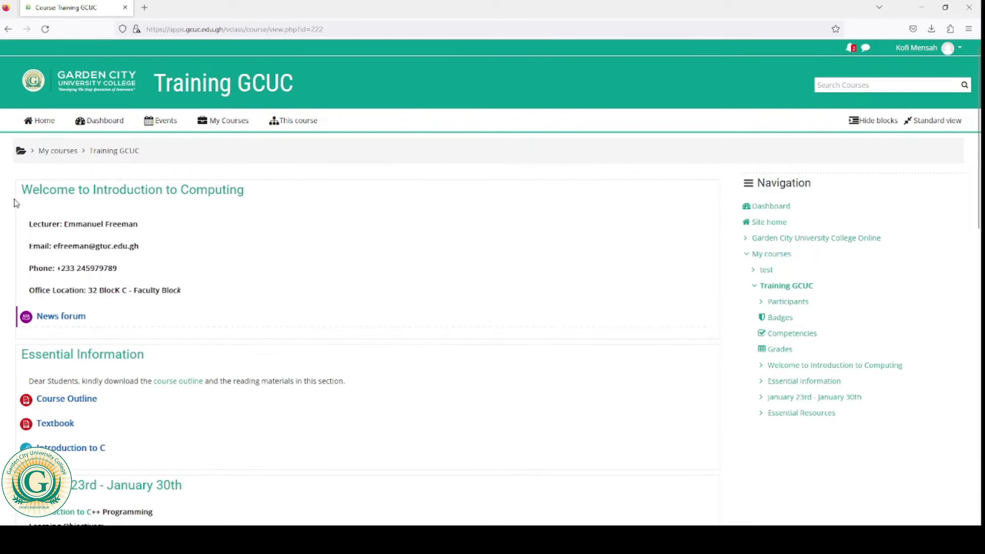
scroll(117, 237, down, 1)
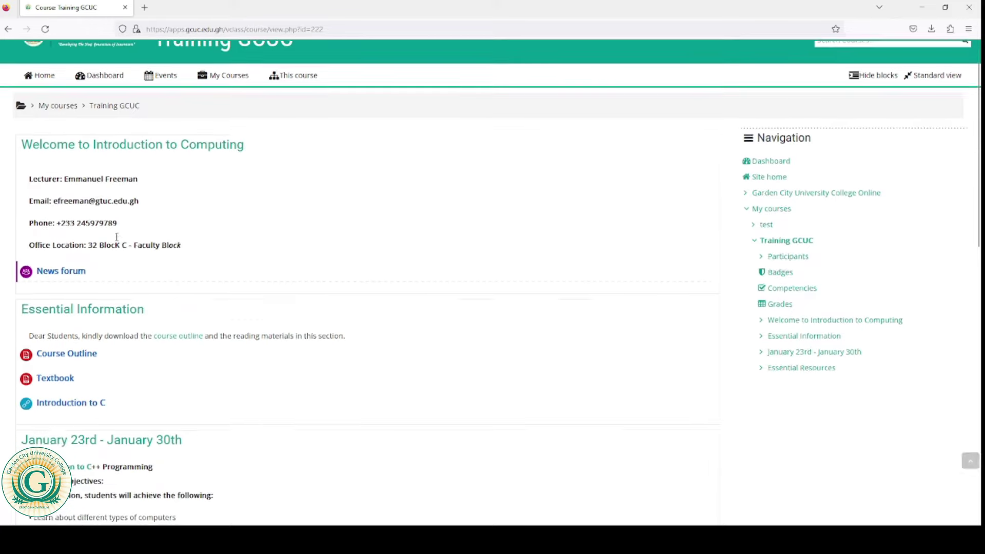
scroll(114, 213, down, 2)
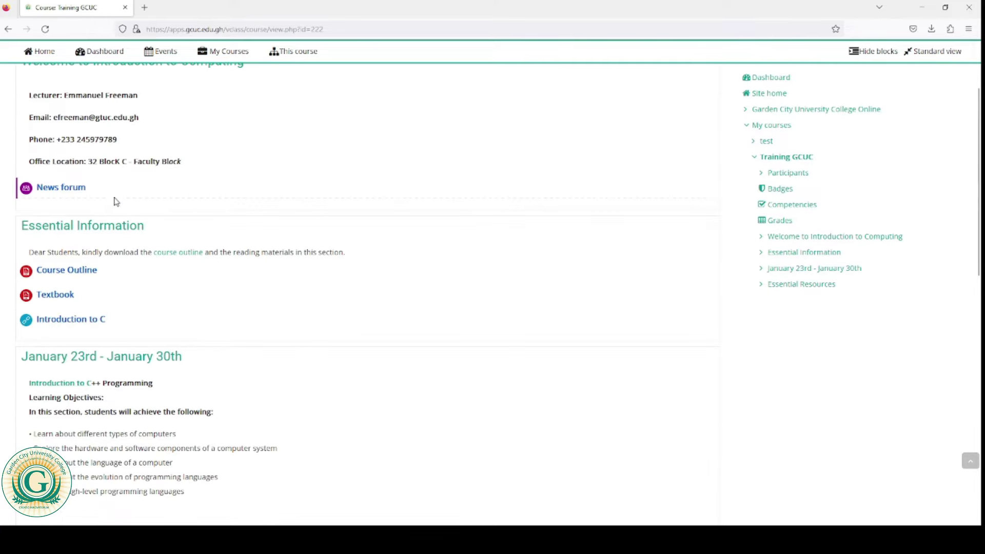
scroll(122, 215, down, 1)
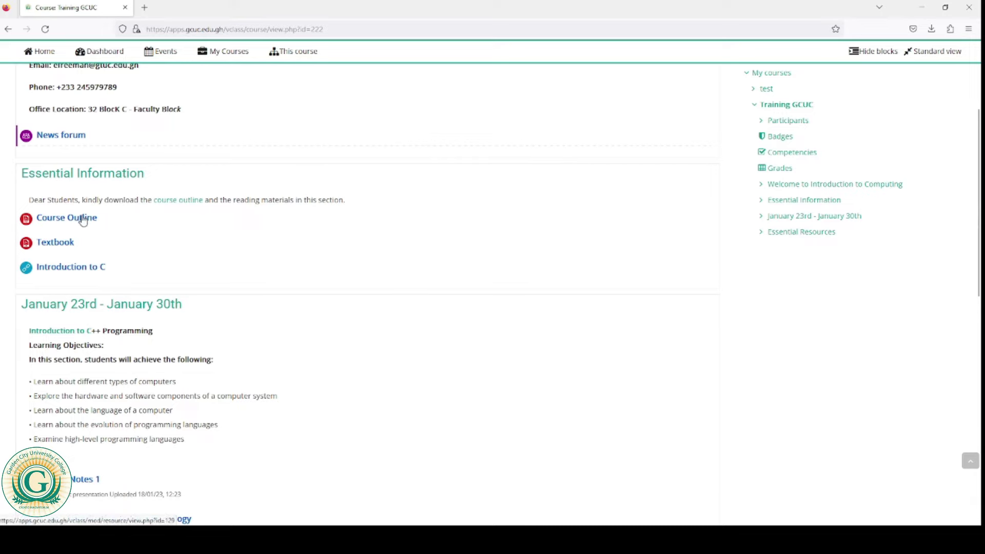
click(68, 270)
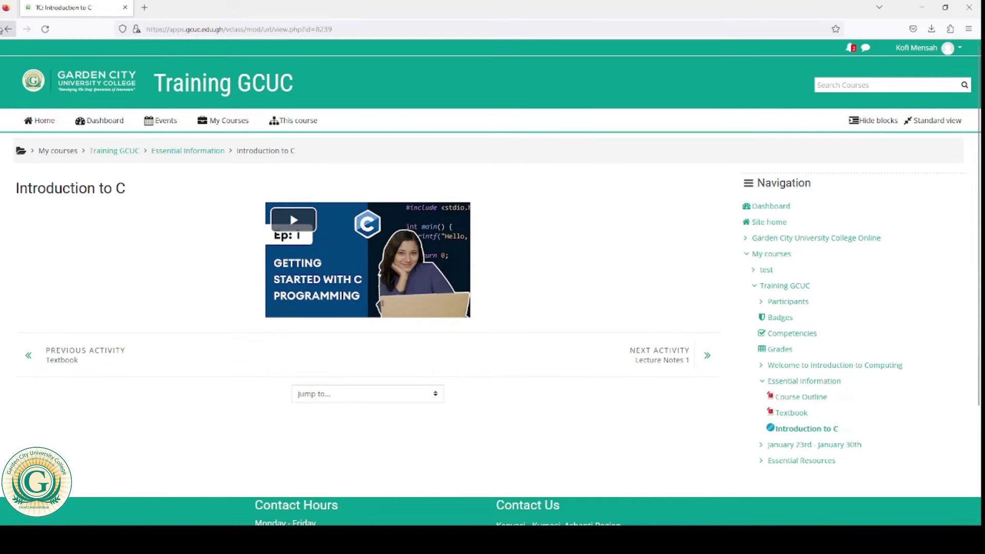
click(8, 29)
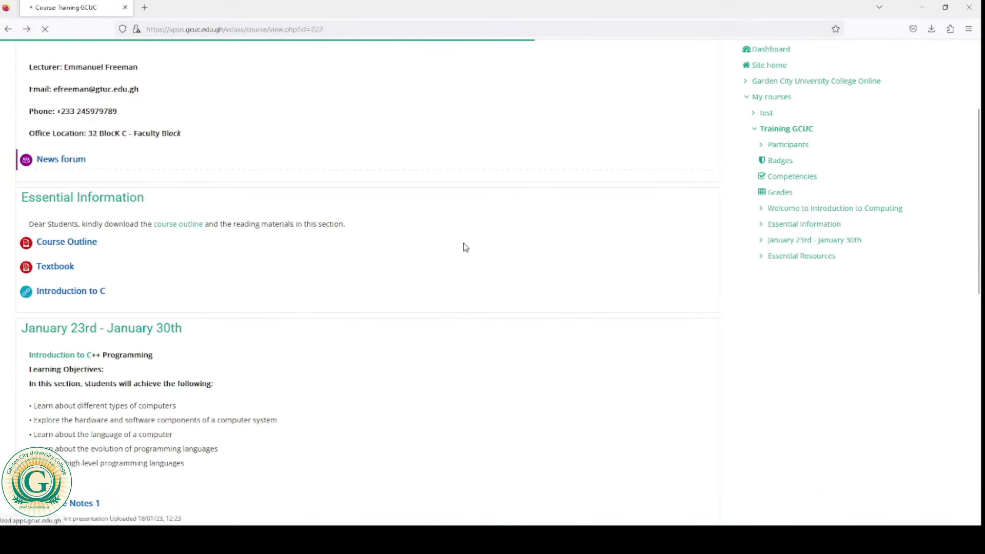
Step: Scroll down to Quiz 1, due 26 January 2023, and open it
scroll(388, 253, down, 2)
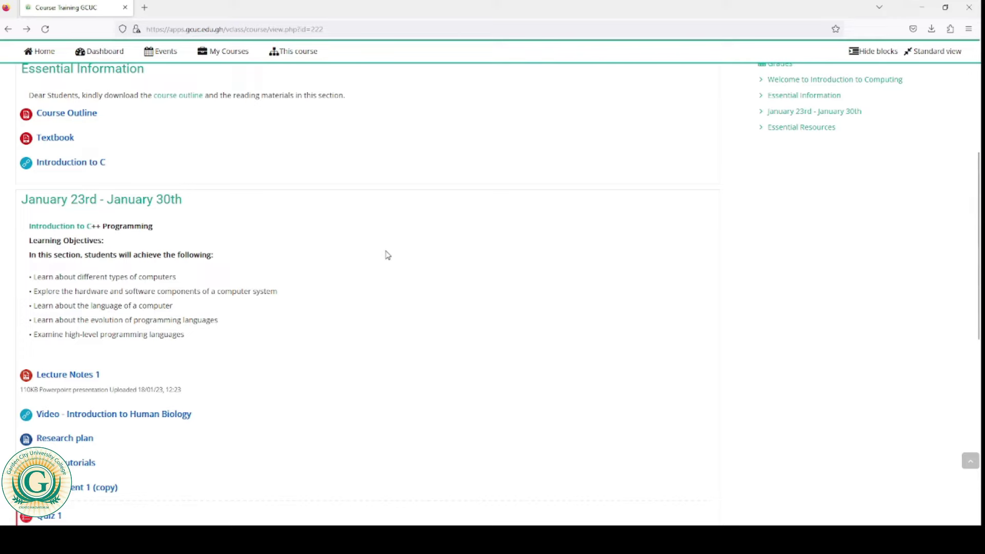
scroll(388, 255, down, 1)
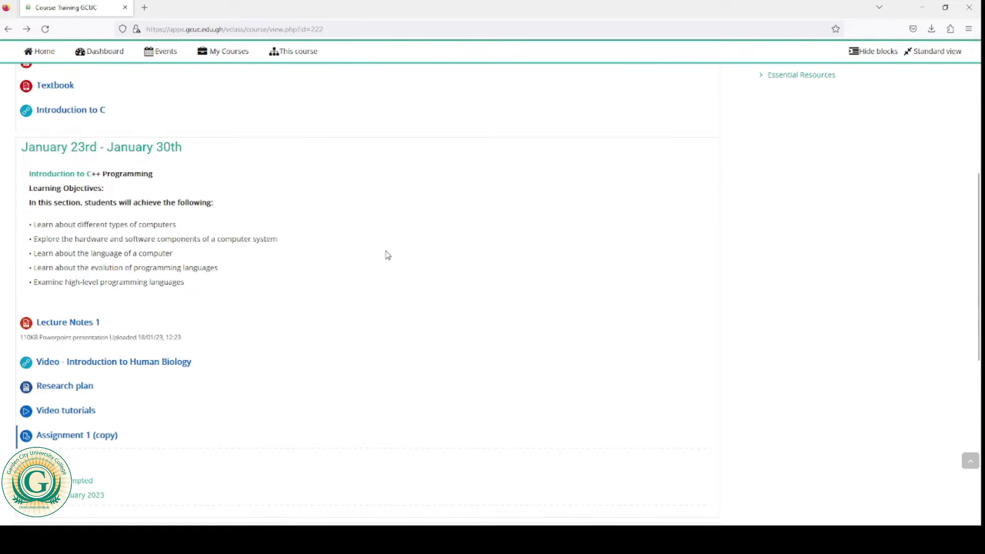
scroll(388, 255, down, 1)
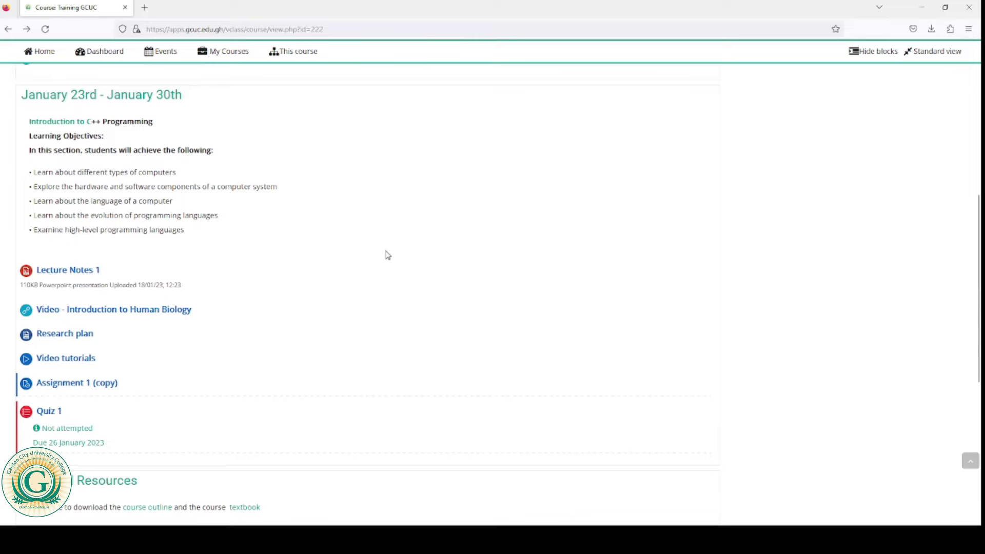
scroll(387, 255, down, 1)
scroll(387, 255, down, 2)
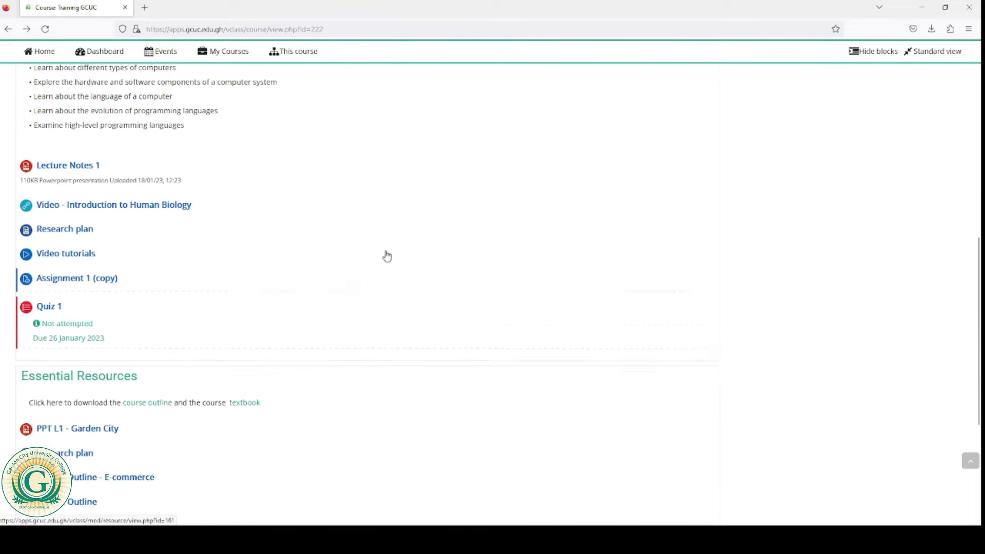
scroll(387, 255, up, 15)
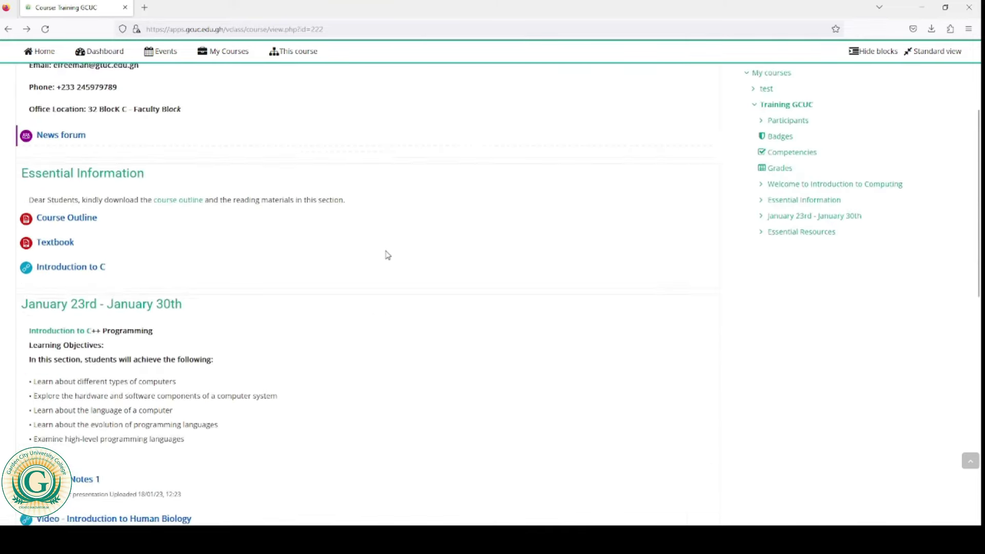
scroll(387, 255, down, 6)
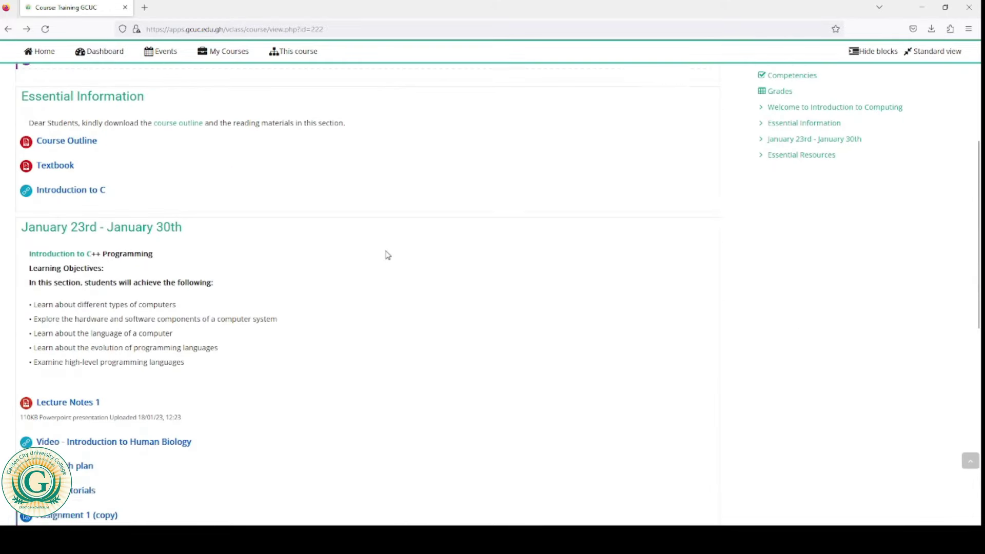
scroll(387, 254, down, 4)
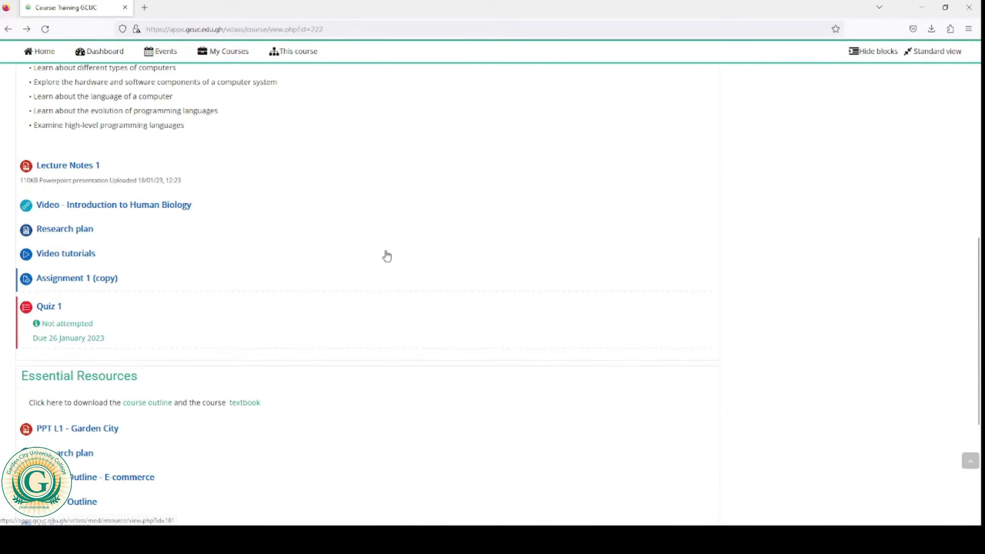
scroll(386, 256, down, 2)
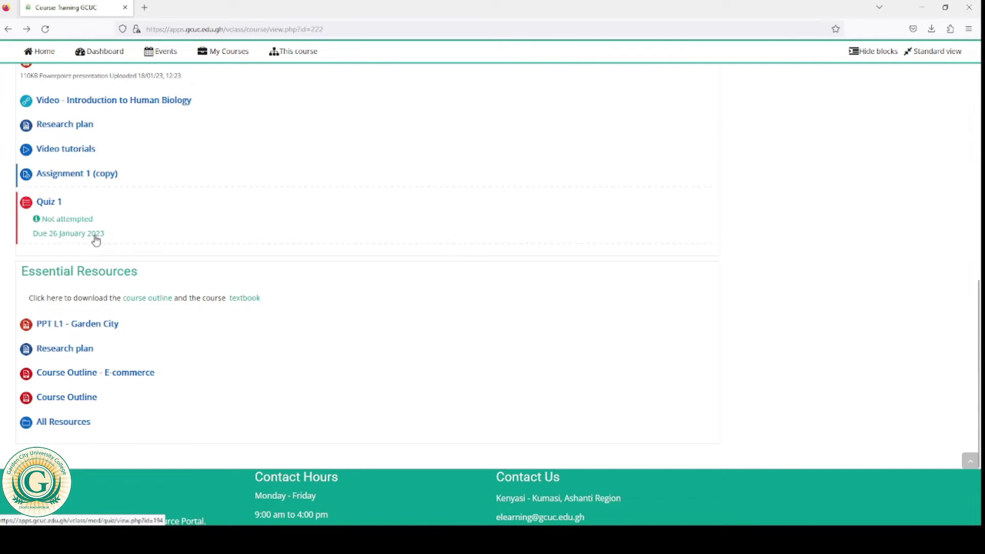
click(51, 205)
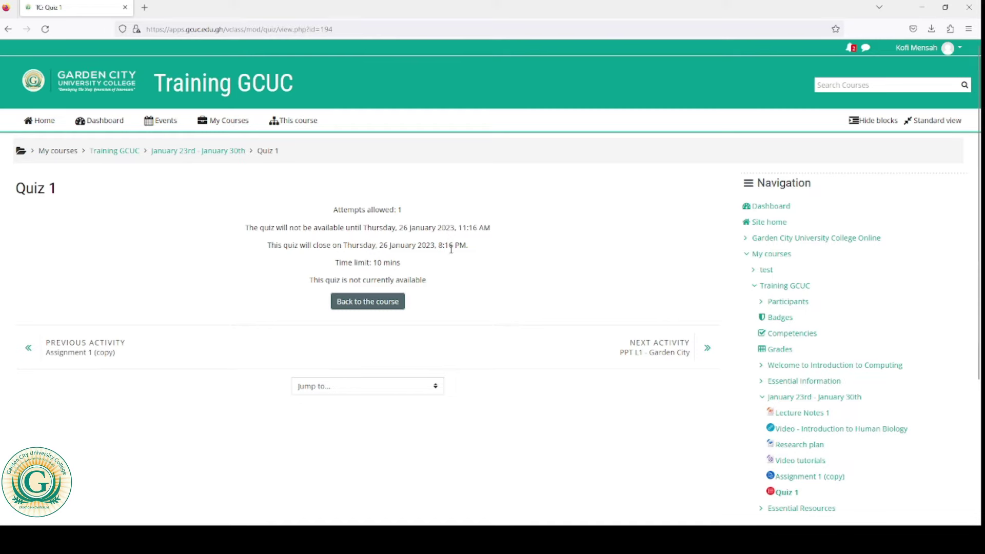
Step: Read Quiz 1's availability, highlighting its closing time and 10-minute time limit
mouse_move(453, 244)
mouse_down()
mouse_move(439, 244)
mouse_move(452, 248)
mouse_up()
drag(375, 263, 404, 269)
click(406, 268)
drag(373, 263, 402, 267)
click(403, 264)
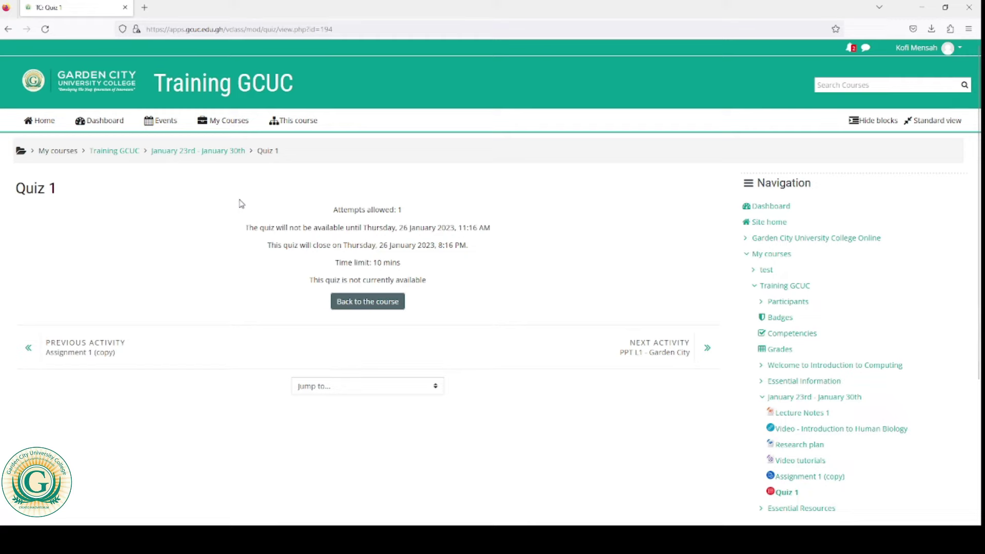
Step: Reload Quiz 1, start the timed attempt, and answer question 1 with True
click(46, 30)
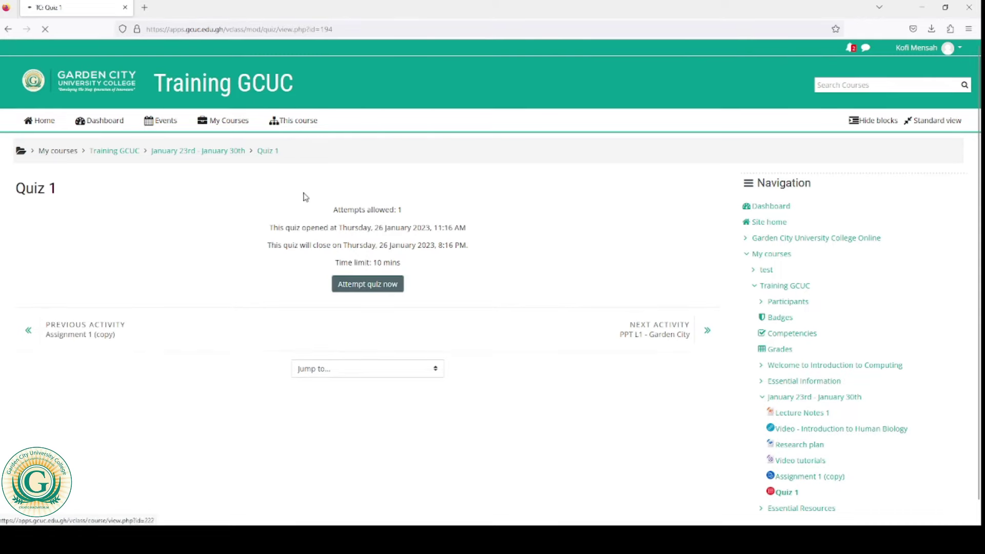
click(359, 292)
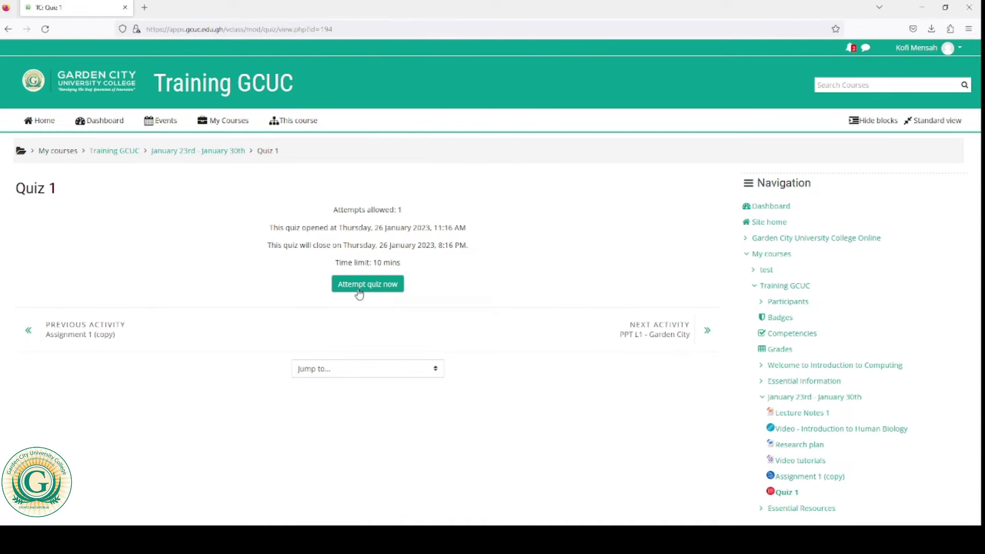
click(386, 287)
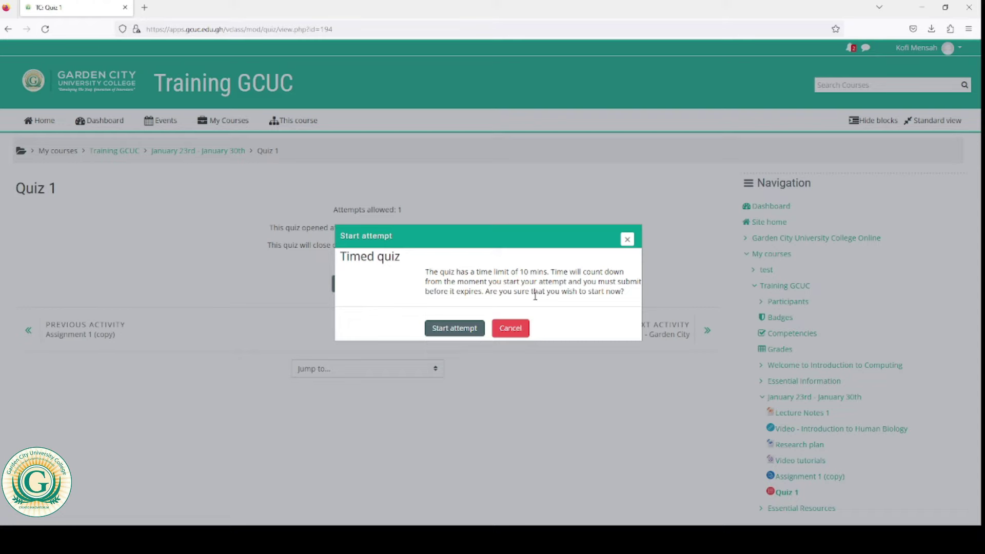
click(460, 333)
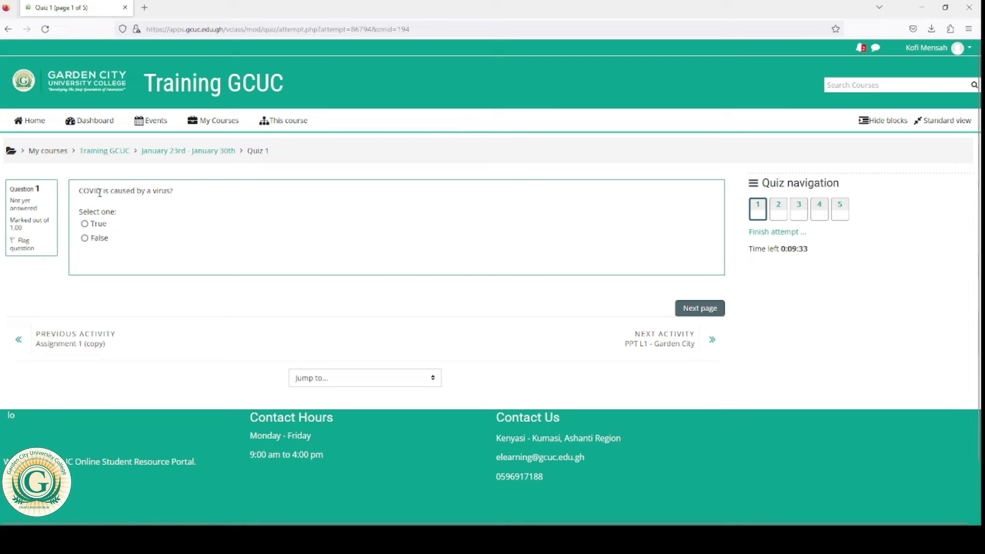
click(86, 225)
Step: Flag and unflag question 1, answer China, Germany and option b, then reach the attempt summary
click(27, 248)
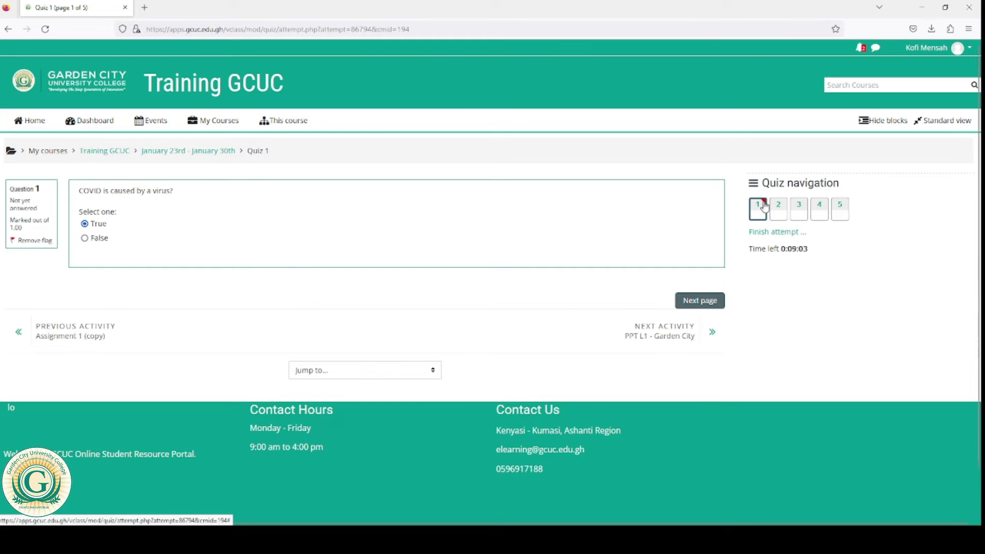
click(28, 241)
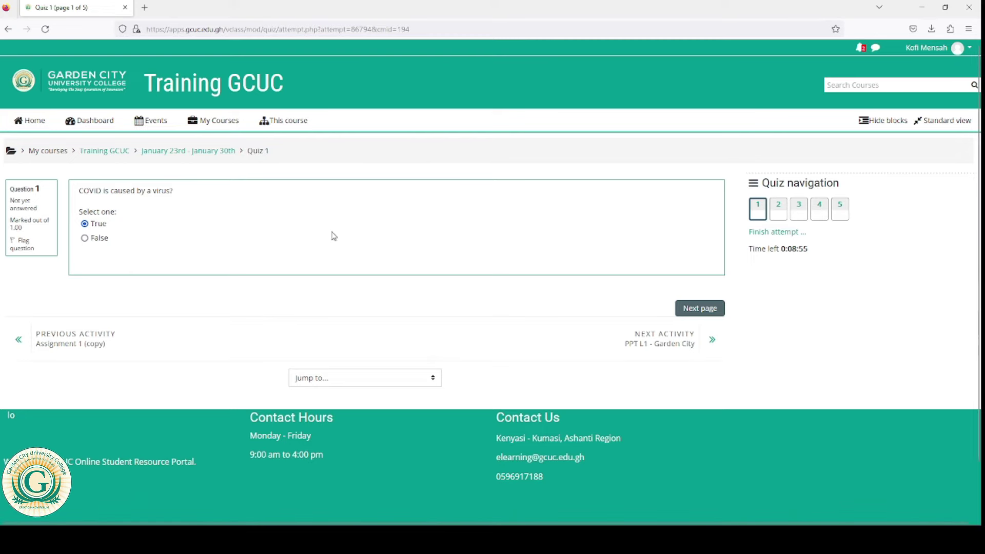
click(696, 315)
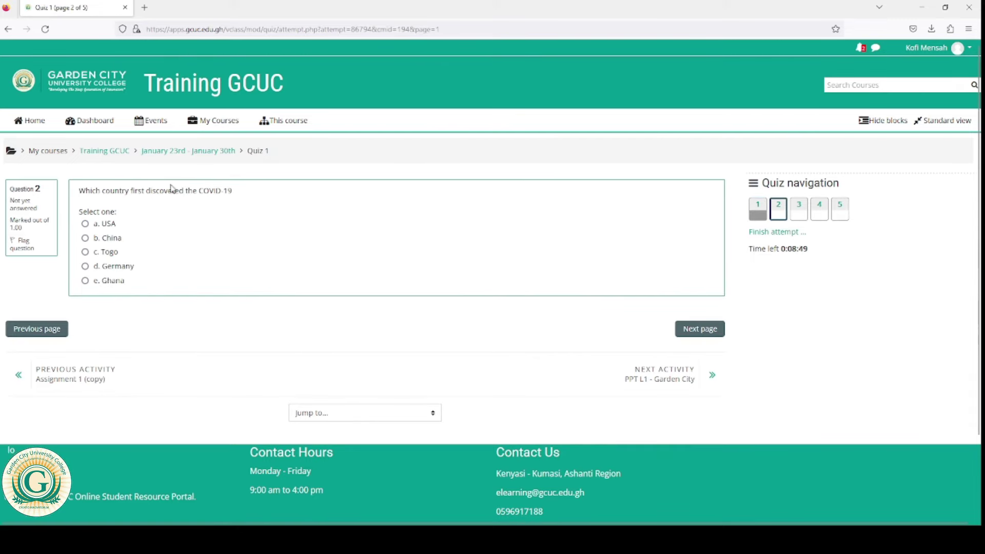
click(85, 239)
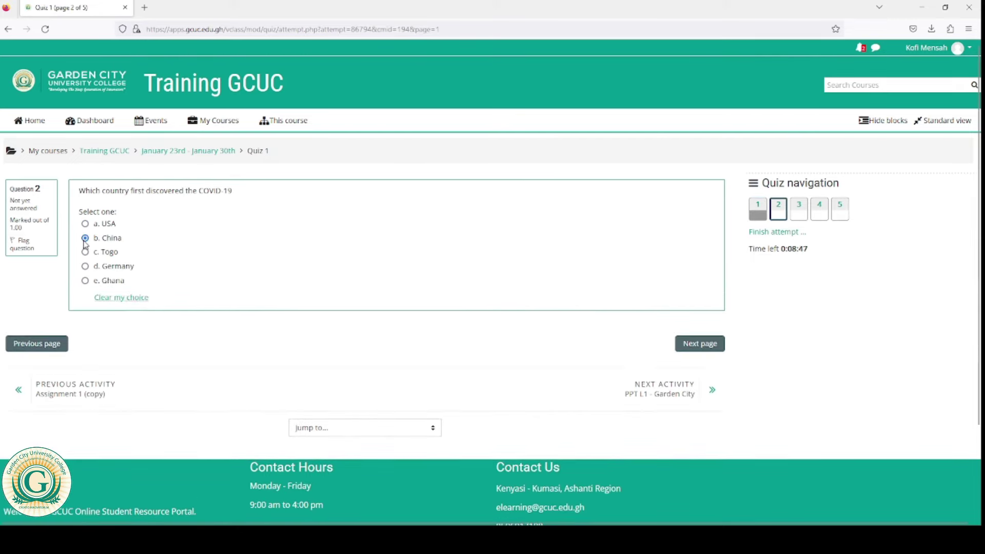
click(707, 349)
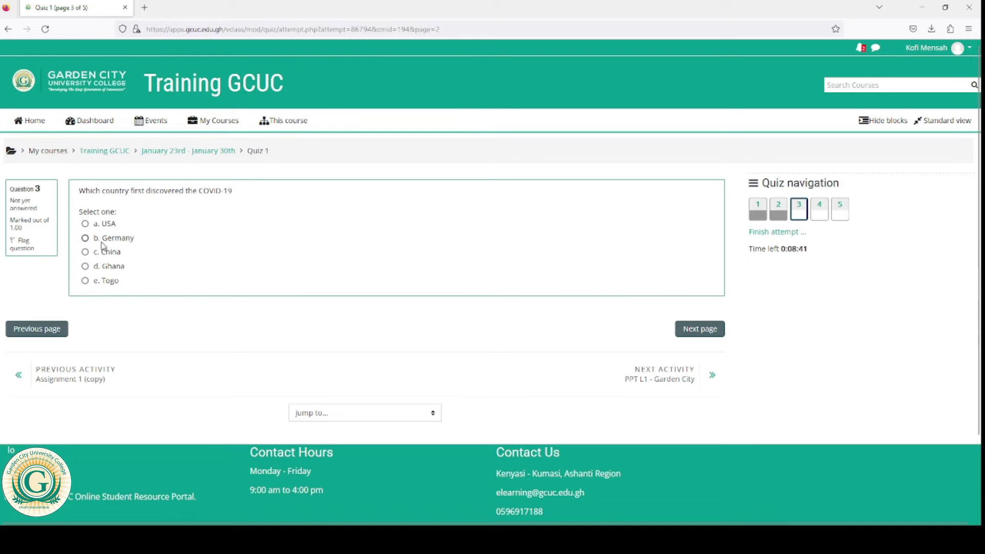
click(86, 240)
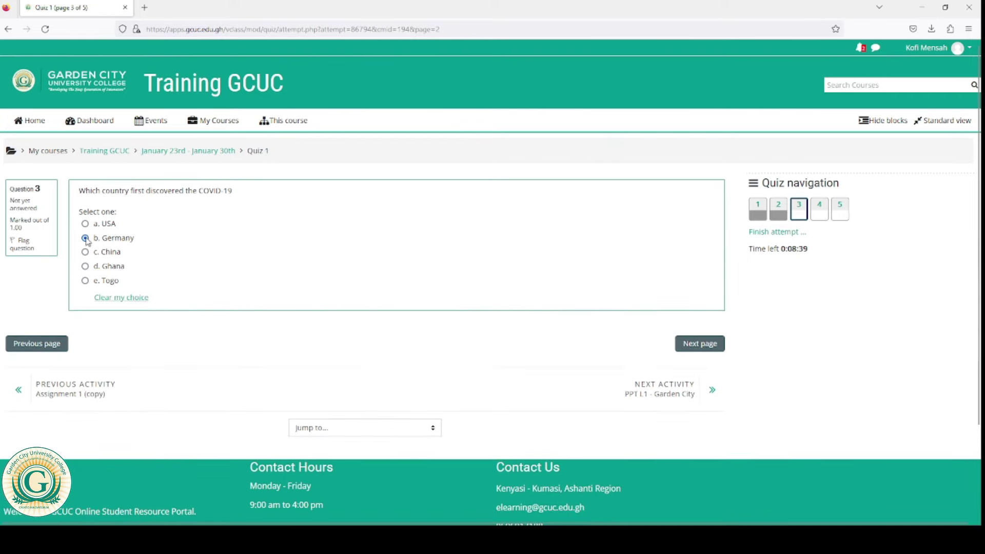
click(696, 352)
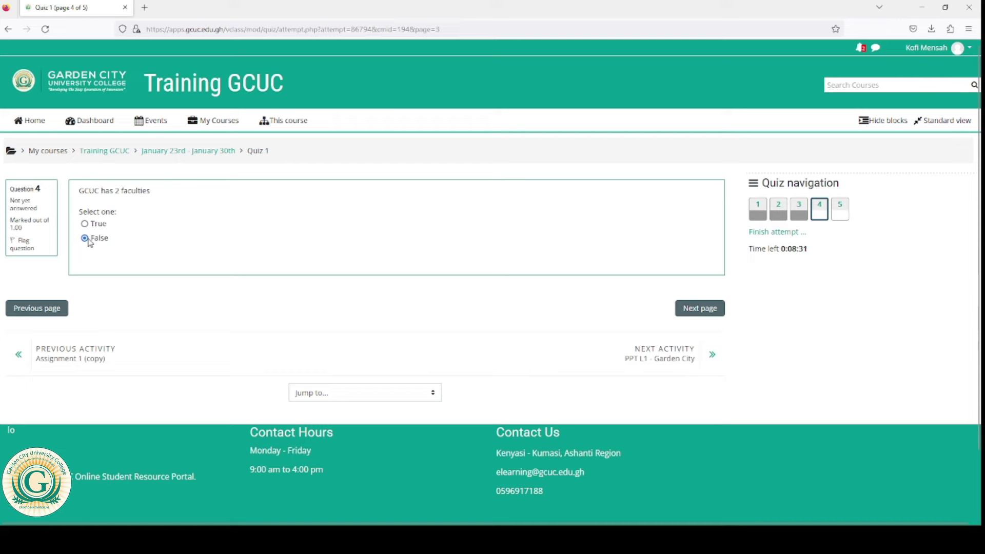
click(698, 310)
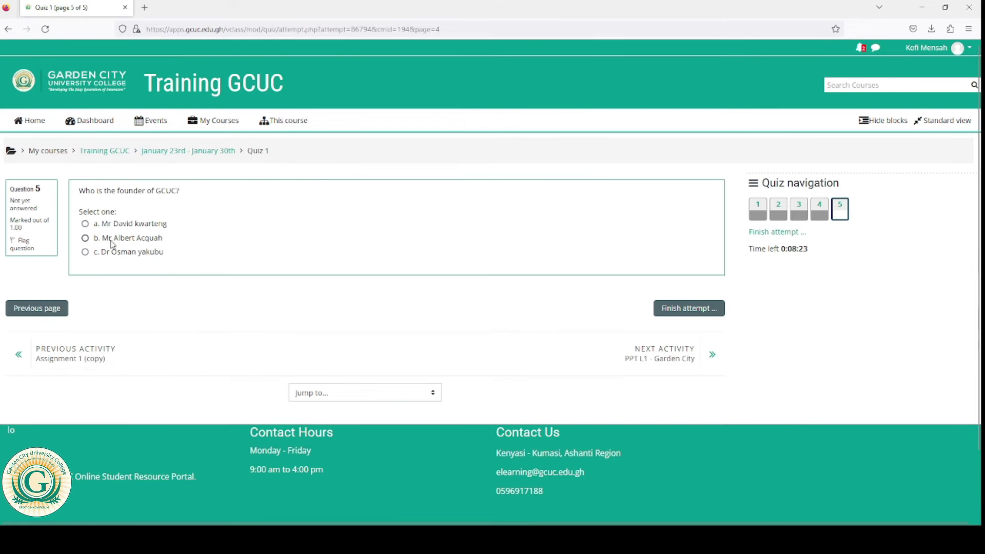
click(86, 238)
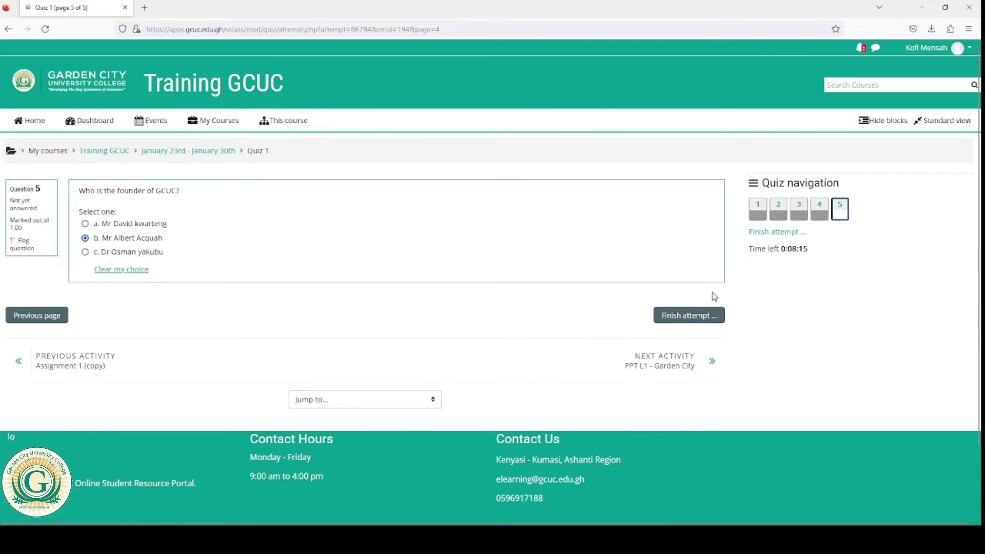
click(686, 316)
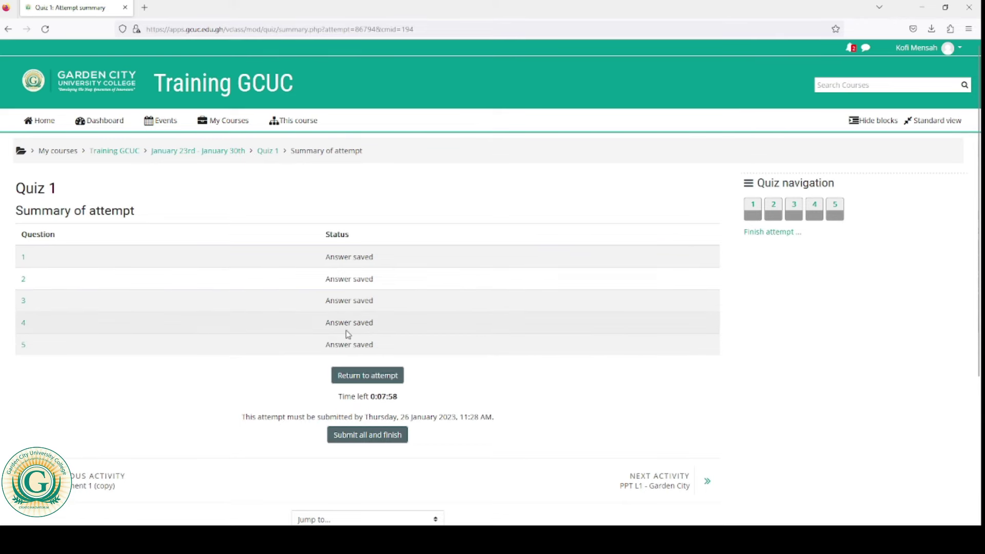
Step: Submit all answers and confirm, finishing Quiz 1 with a 4.00/5.00 grade
click(367, 436)
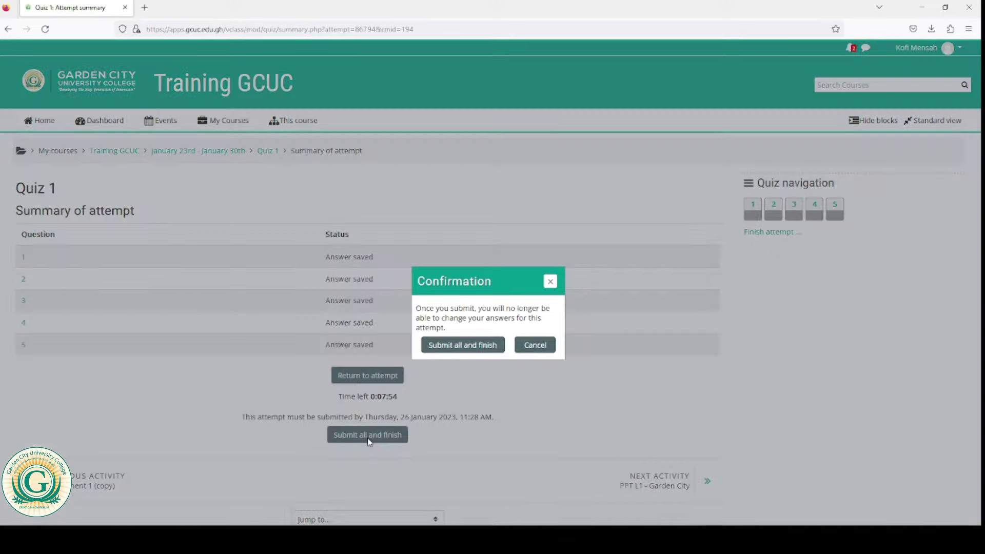
click(463, 346)
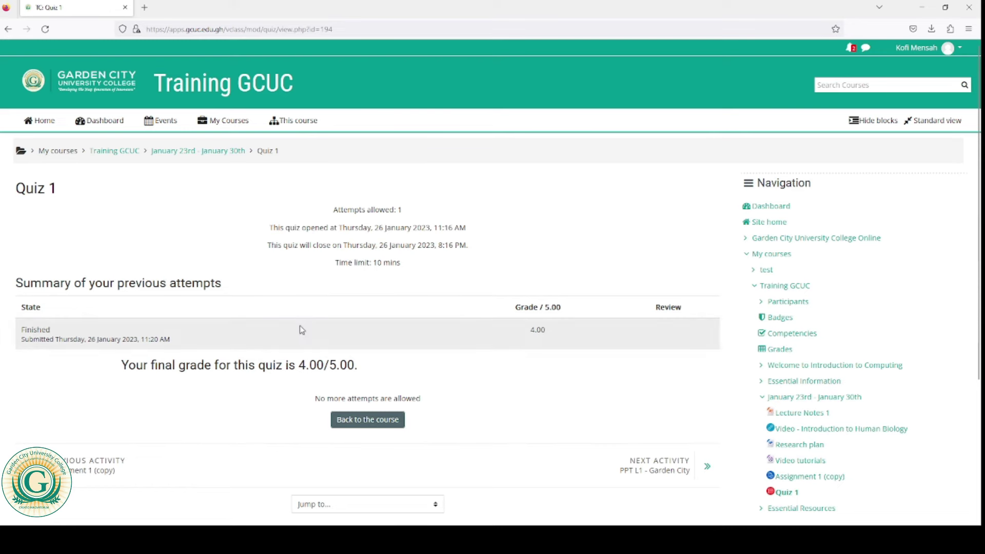
Step: Return to Training GCUC, open Assignment 1 (copy), and download the How to Choose the Right Career.docx brief
click(119, 157)
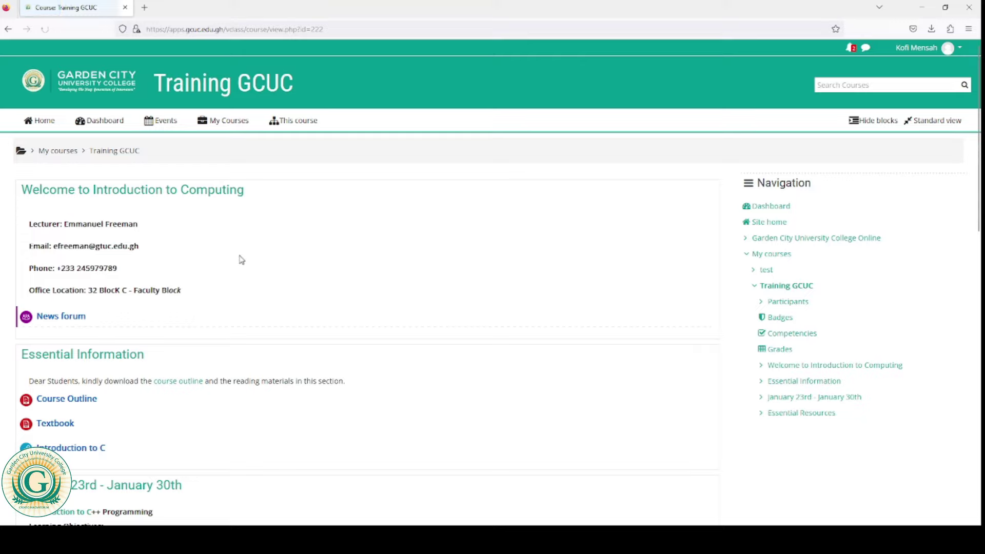
scroll(276, 281, down, 1)
scroll(276, 281, down, 10)
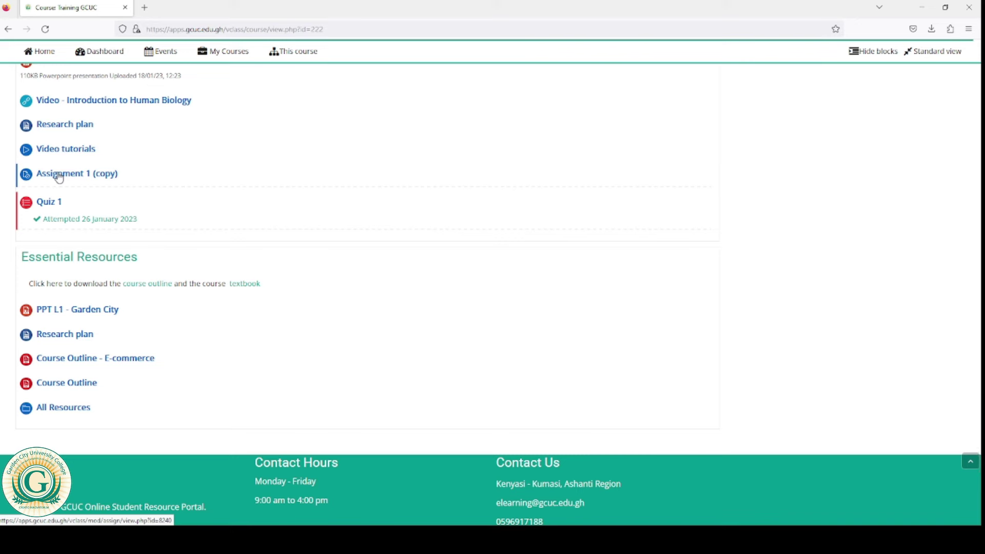
click(59, 175)
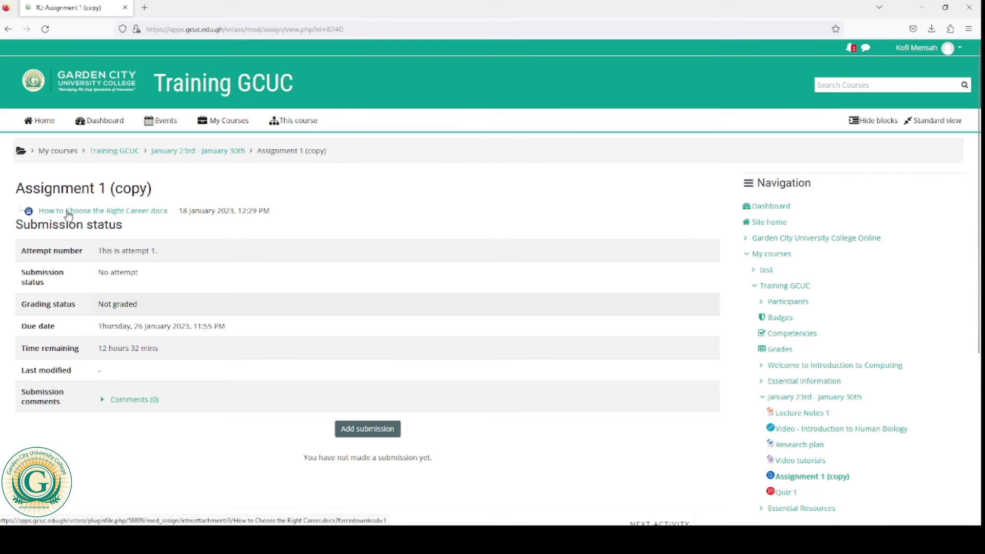
click(98, 214)
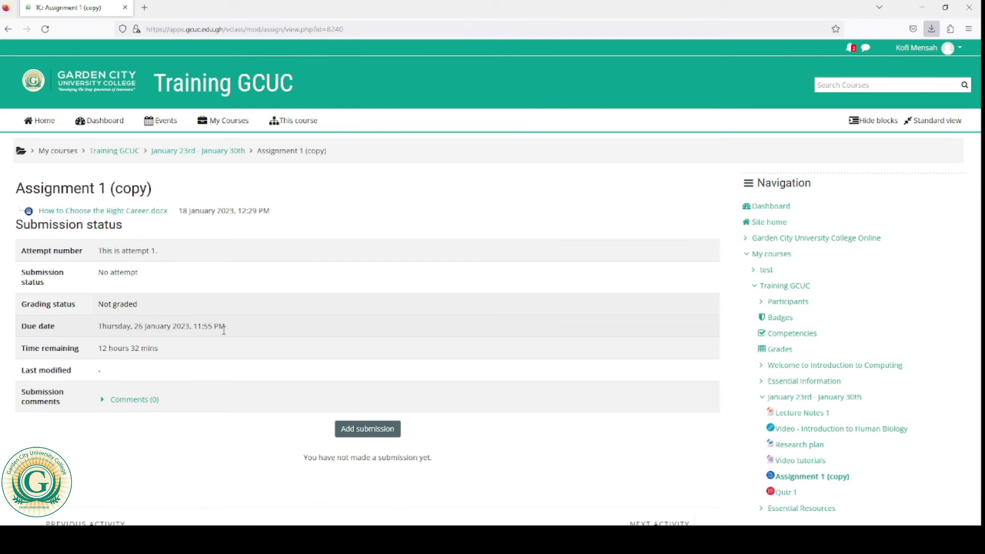
Step: Start a new submission for Assignment 1 (copy) and shrink the browser window
scroll(223, 330, down, 1)
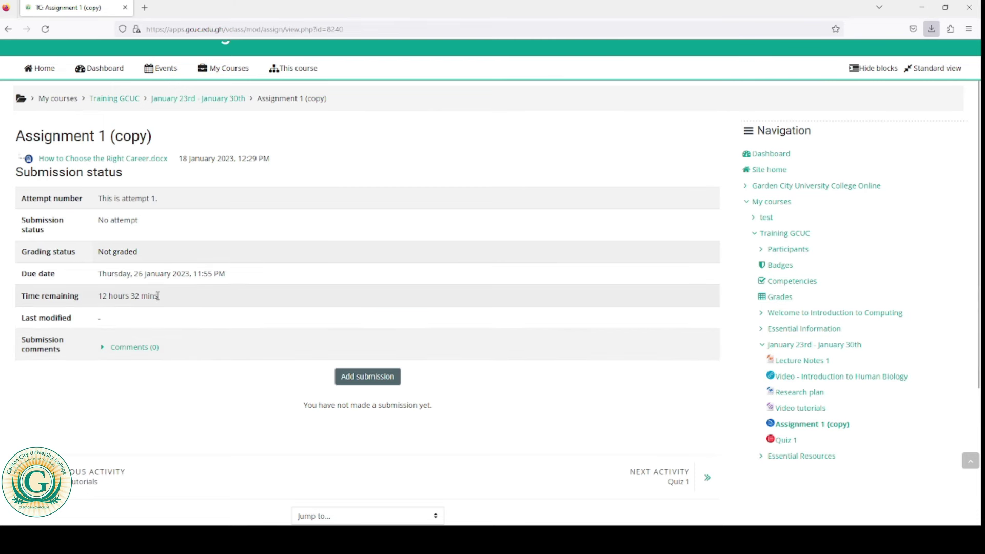
scroll(158, 298, down, 2)
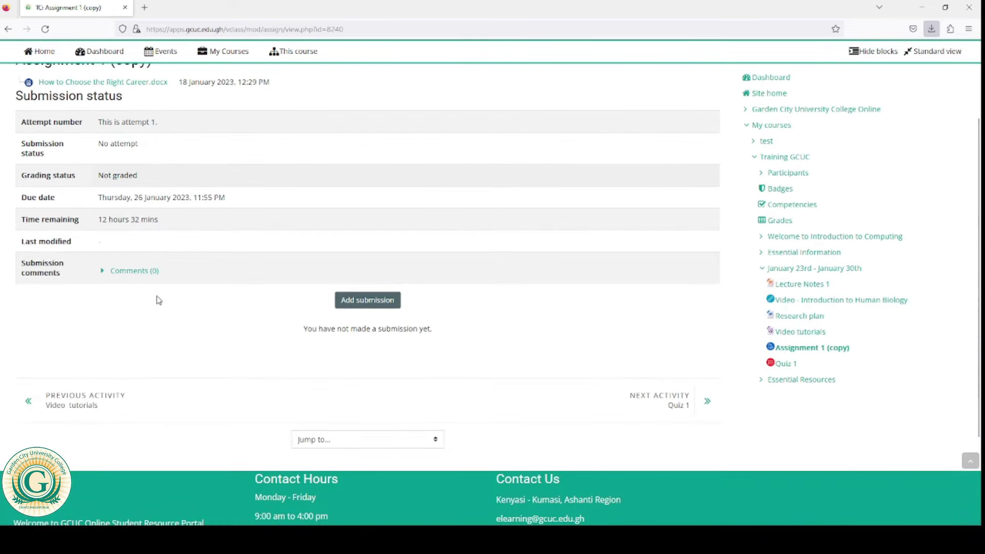
scroll(159, 300, up, 3)
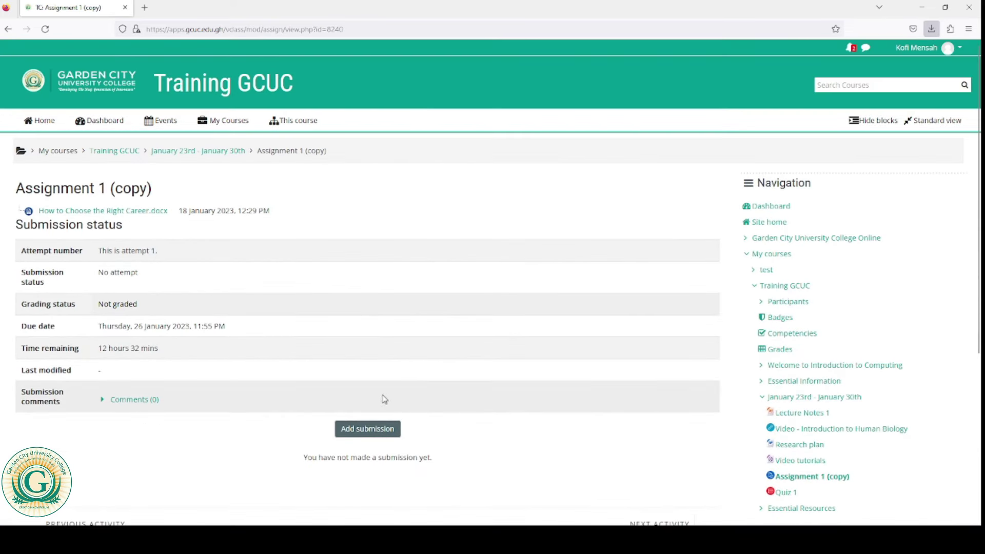
click(354, 431)
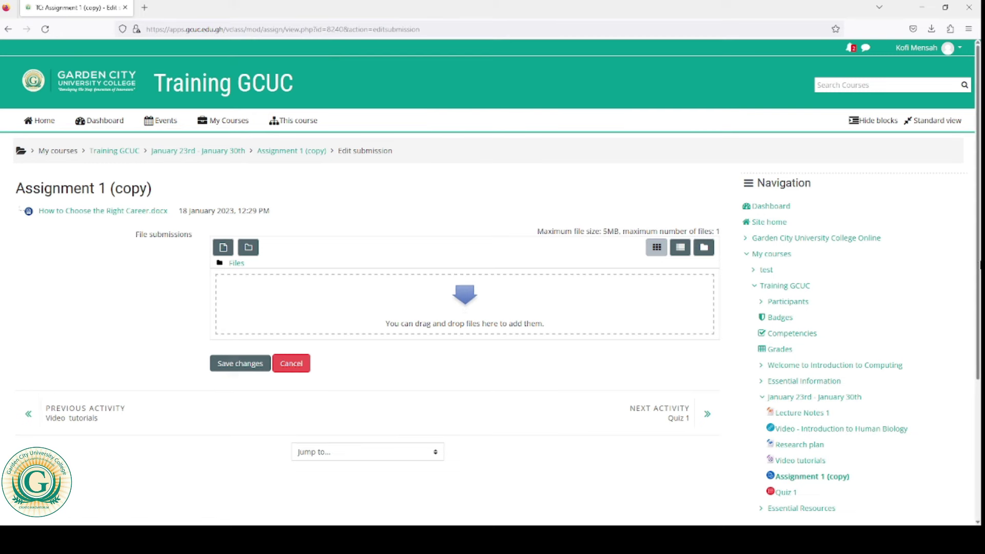
click(945, 7)
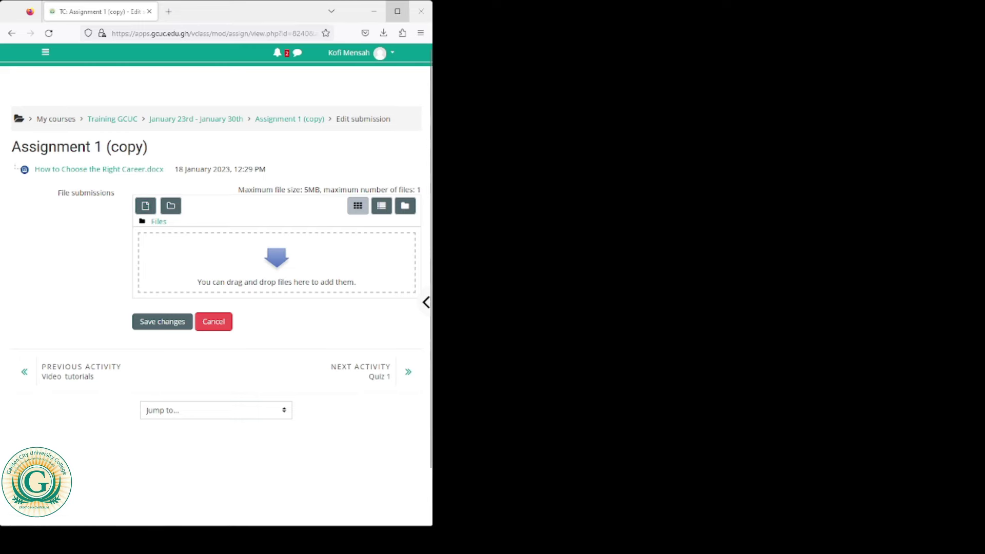
Step: Try uploading New Microsoft Word Document.docx, dismiss the empty-file error, and close the file picker
click(397, 11)
click(228, 248)
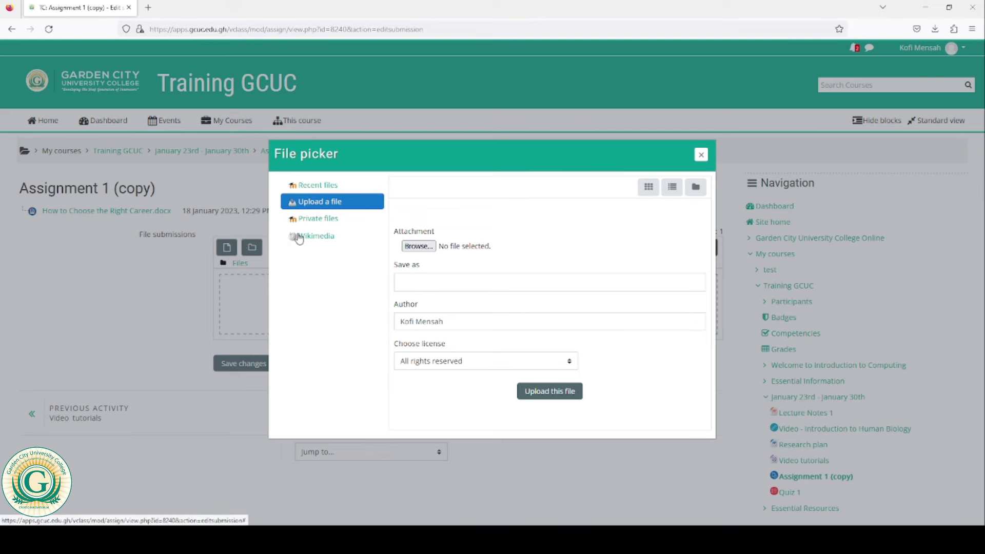
click(415, 247)
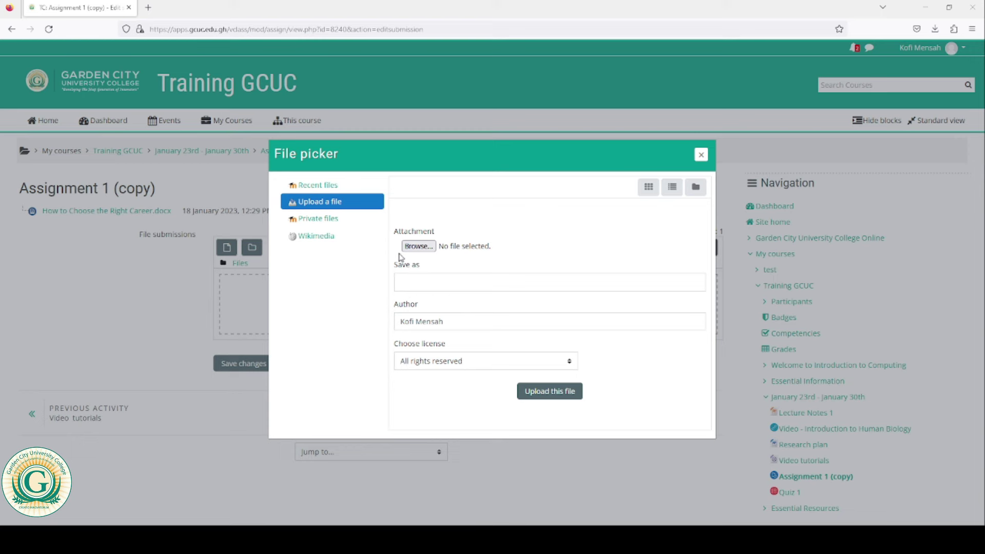
click(556, 398)
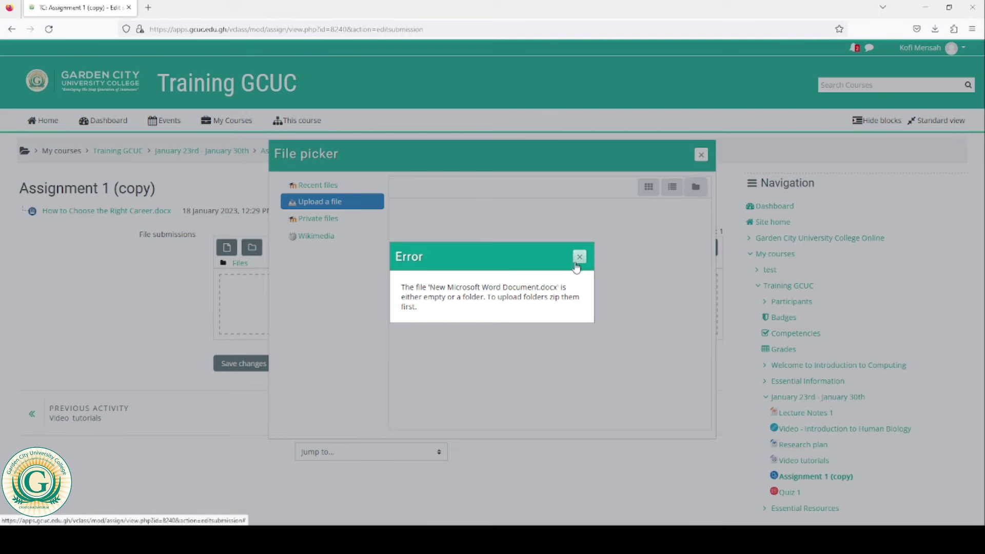
click(579, 257)
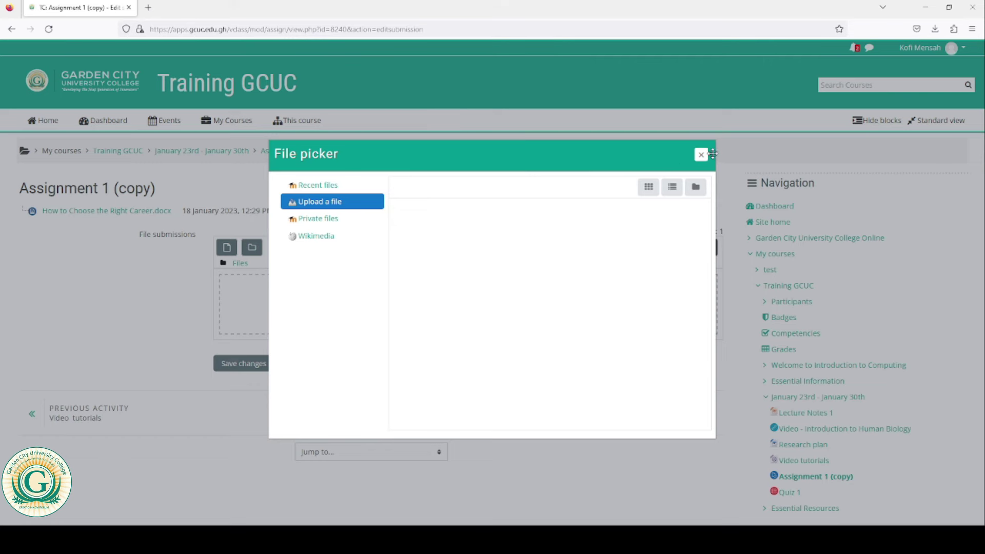
click(703, 155)
Step: Upload users (1).csv as the Assignment 1 (copy) file submission and save it
click(227, 249)
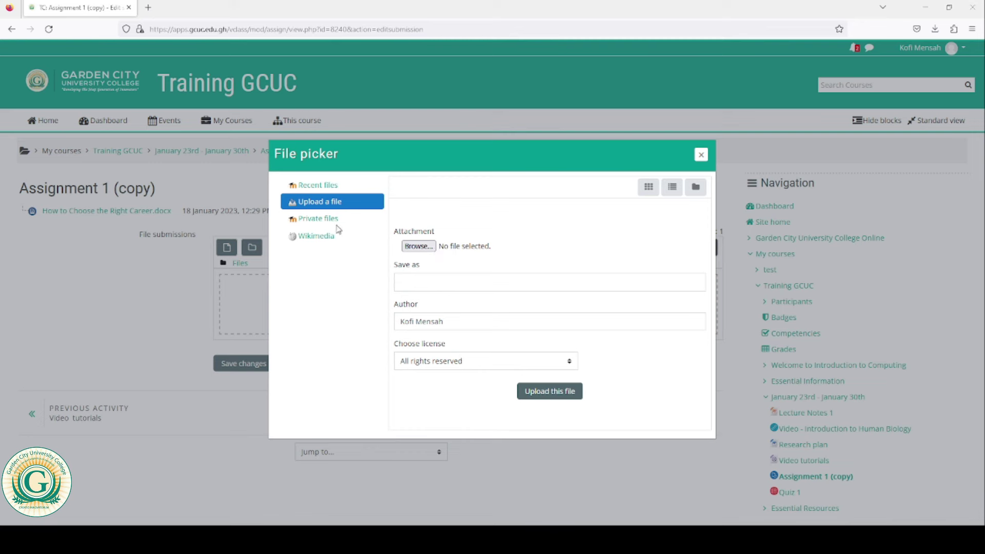
click(405, 249)
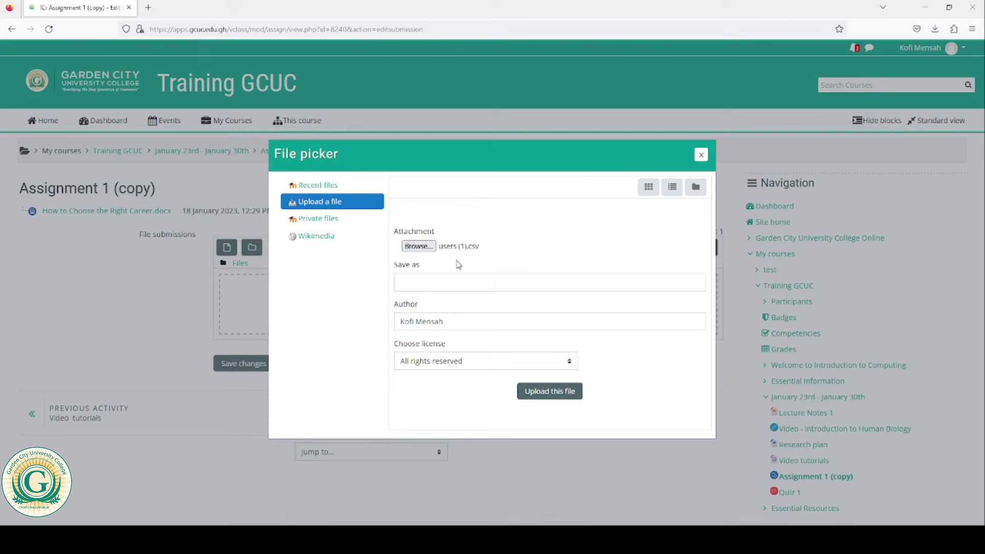
click(546, 392)
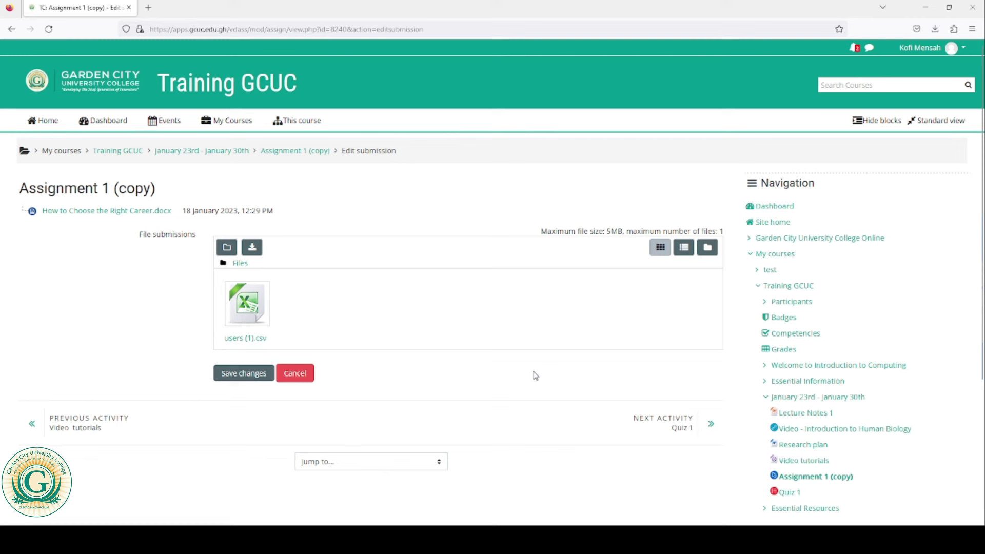
click(245, 374)
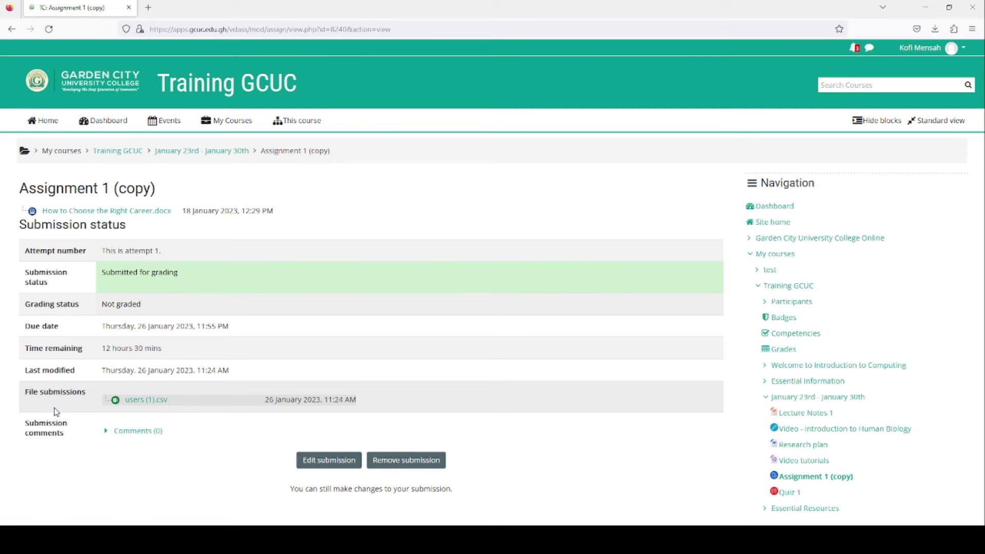
Step: Review the users (1).csv submission without changes, then remove the submission
click(339, 463)
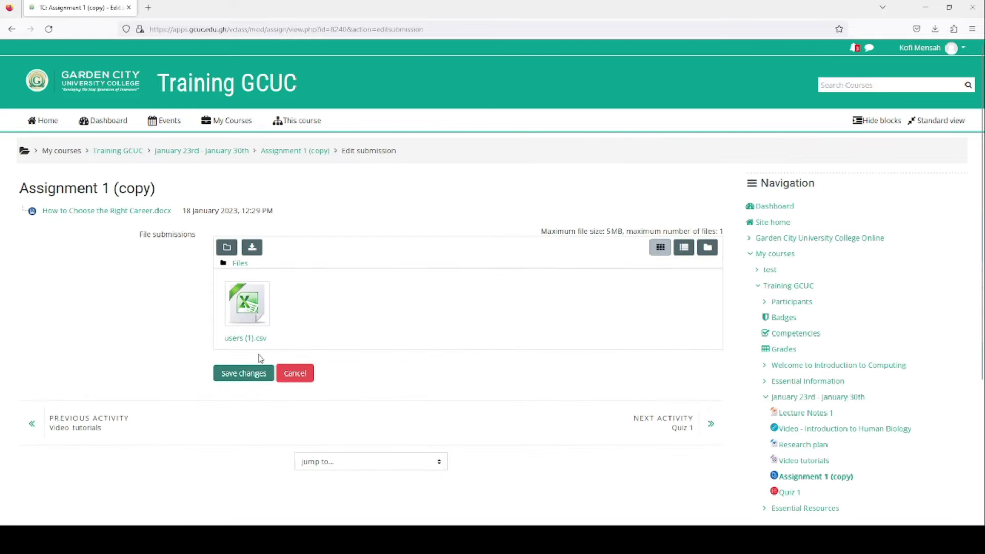
click(258, 299)
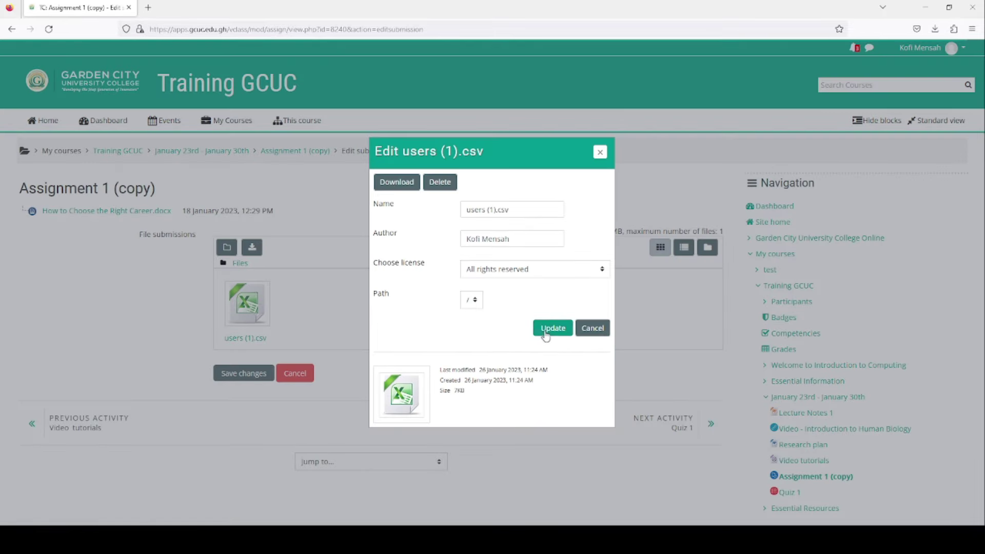
click(592, 328)
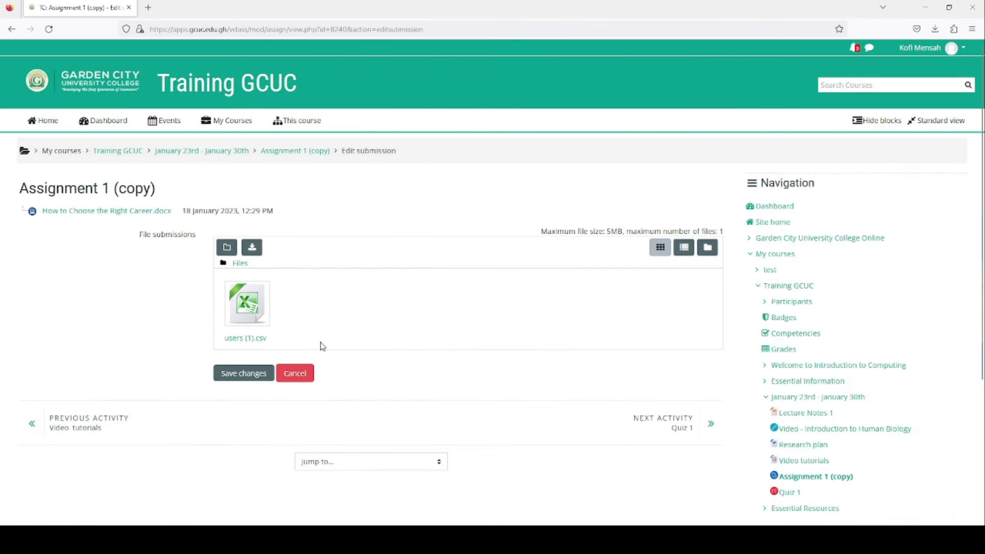
click(296, 374)
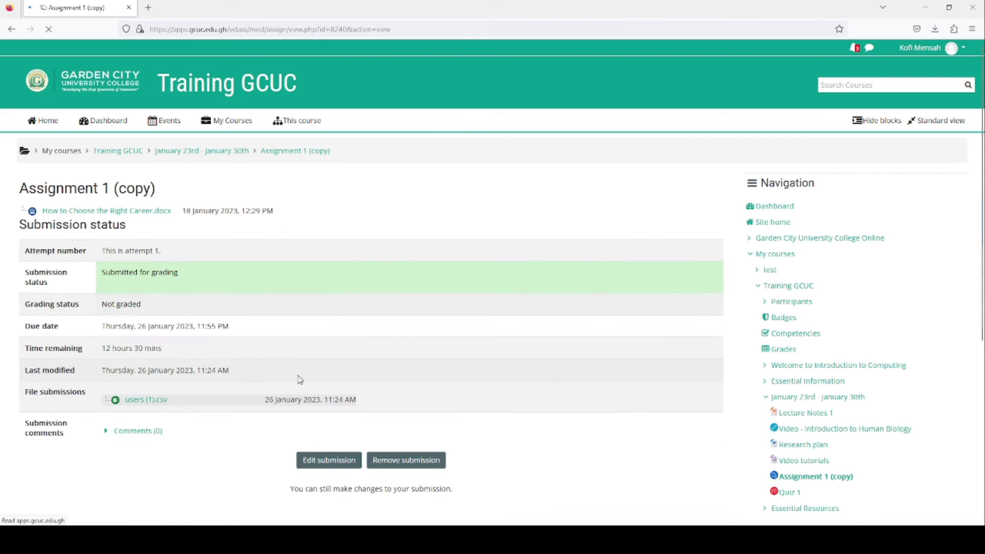
click(409, 461)
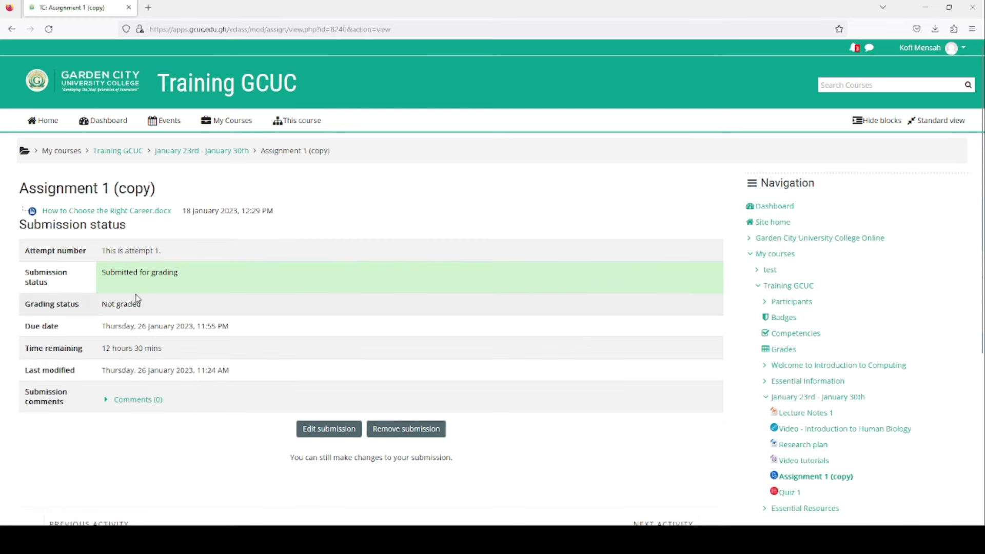
Step: Re-attach users (1).csv to Assignment 1 (copy), save, and return to the Training GCUC course
click(330, 434)
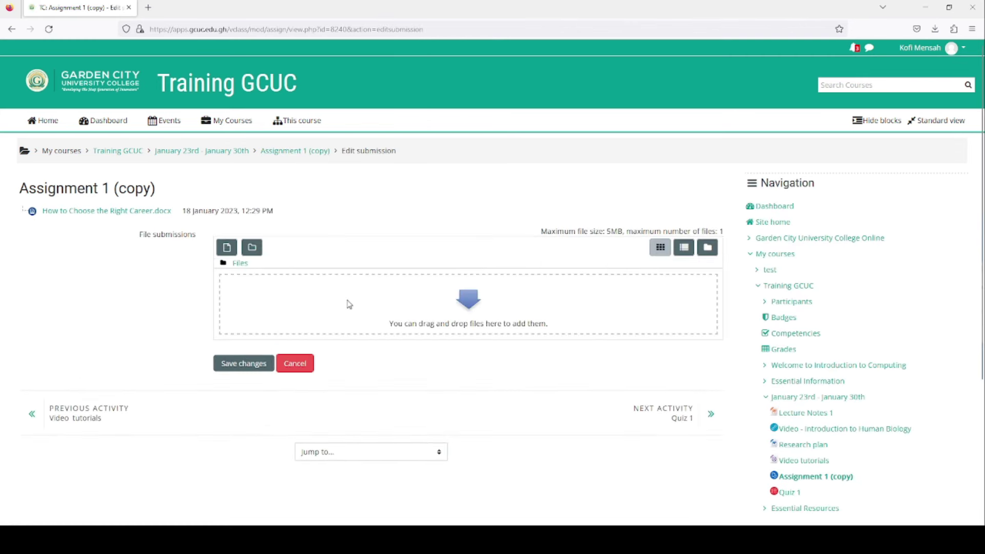
click(226, 248)
click(429, 247)
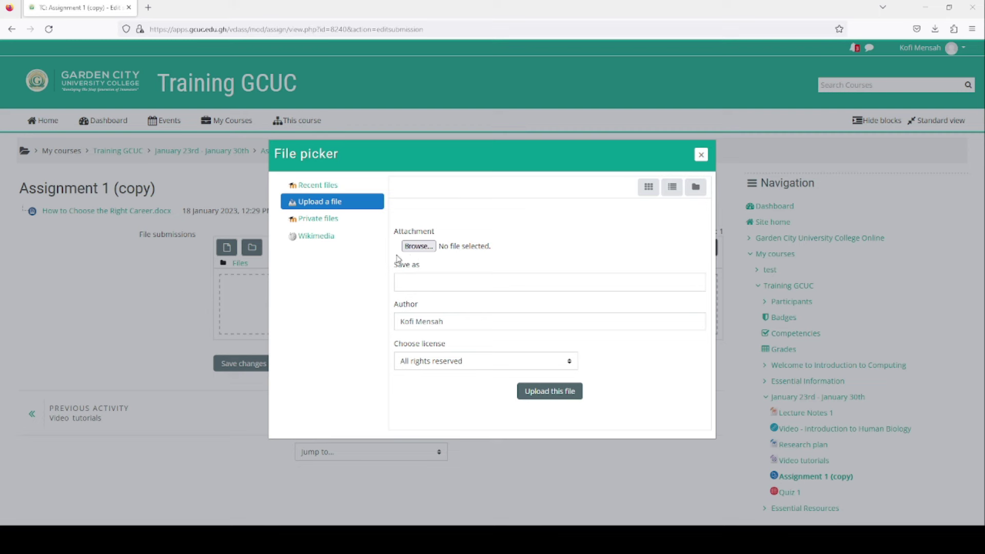
click(551, 391)
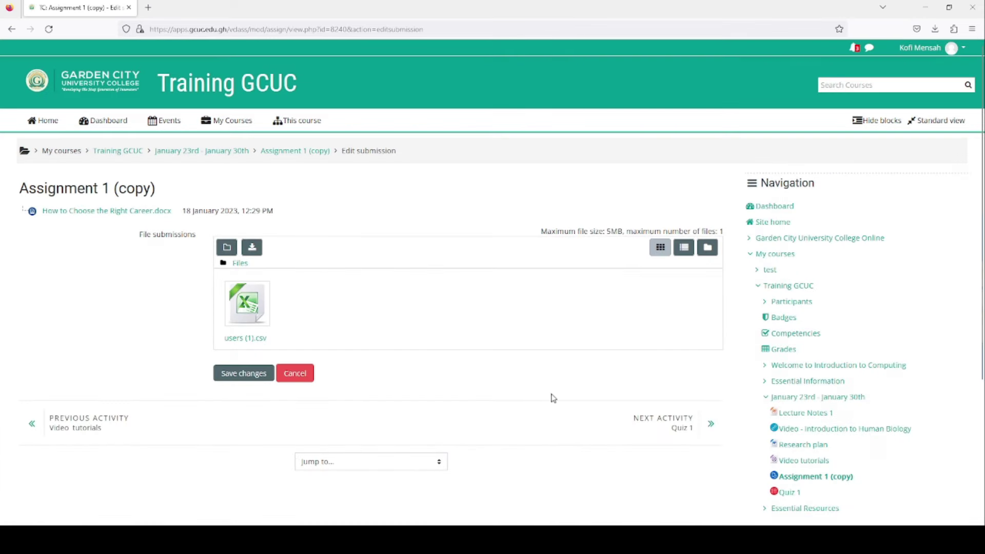
click(246, 375)
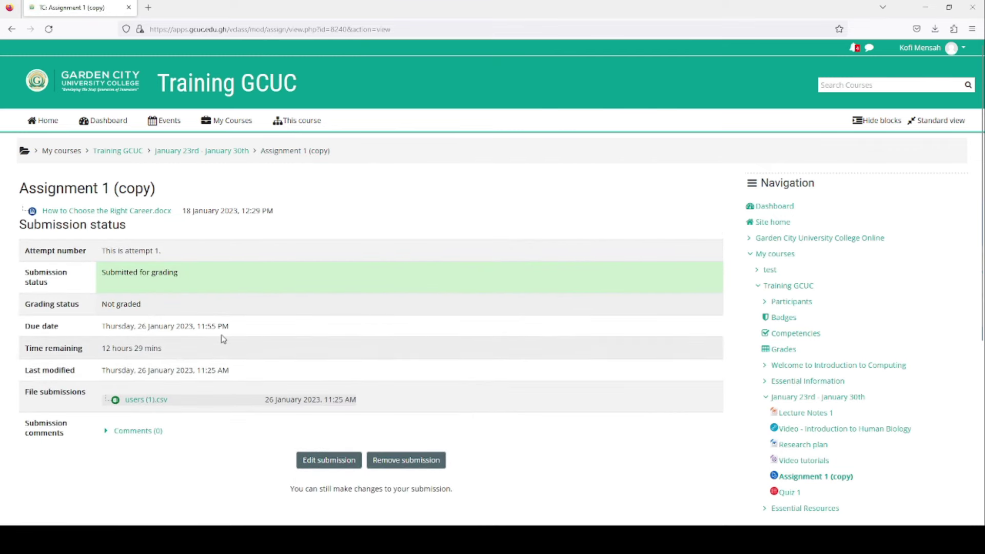
click(126, 153)
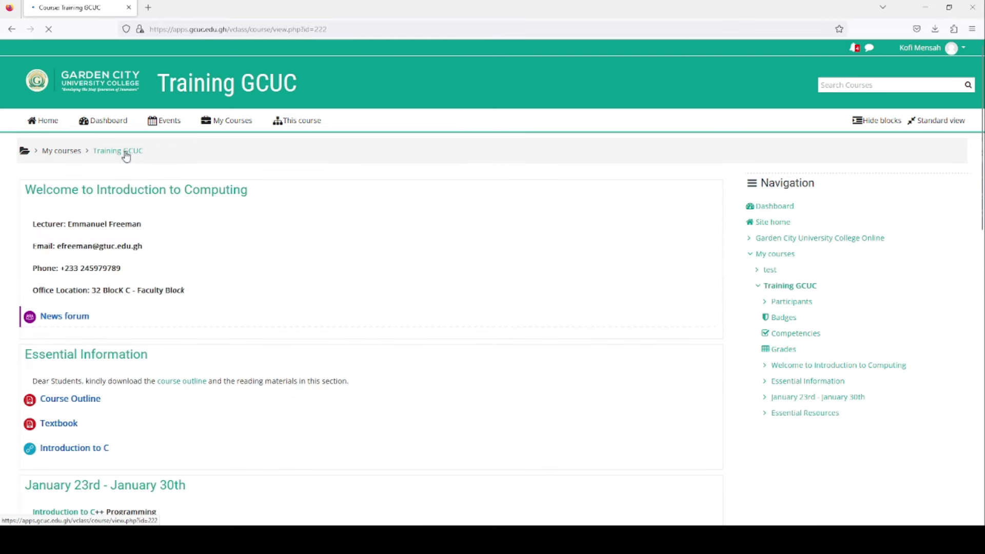
Step: View Quiz 1's finished attempt summary, then go back to the Training GCUC course page
scroll(425, 278, down, 10)
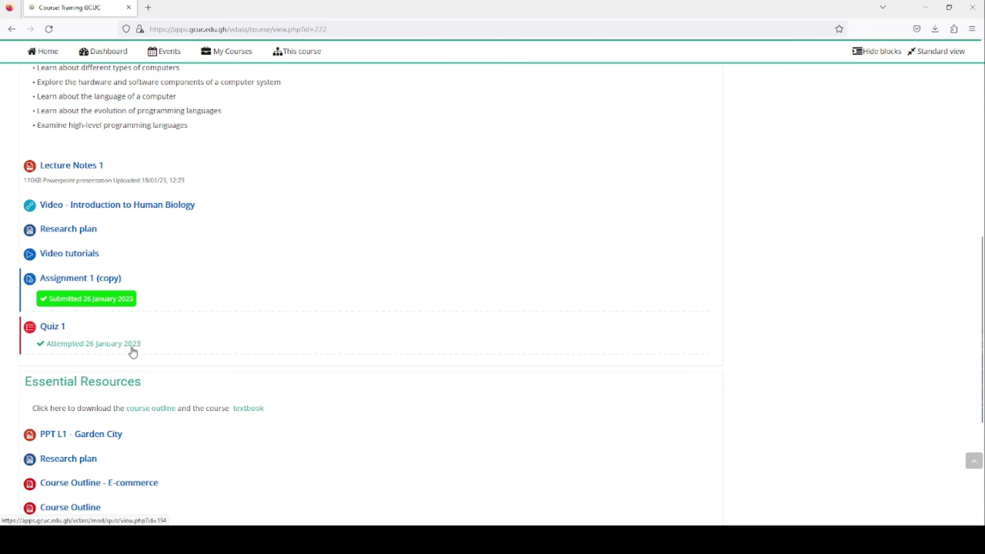
click(64, 341)
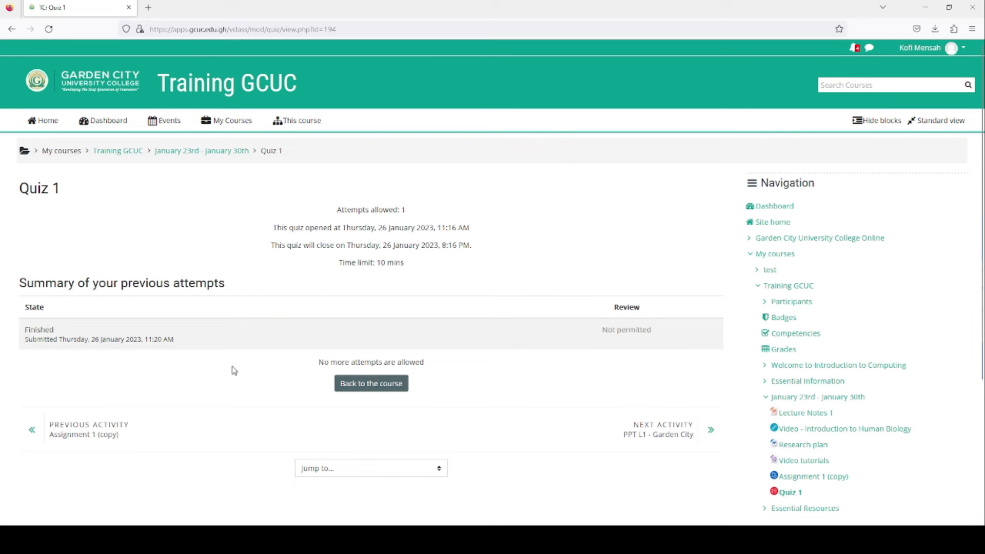
click(125, 151)
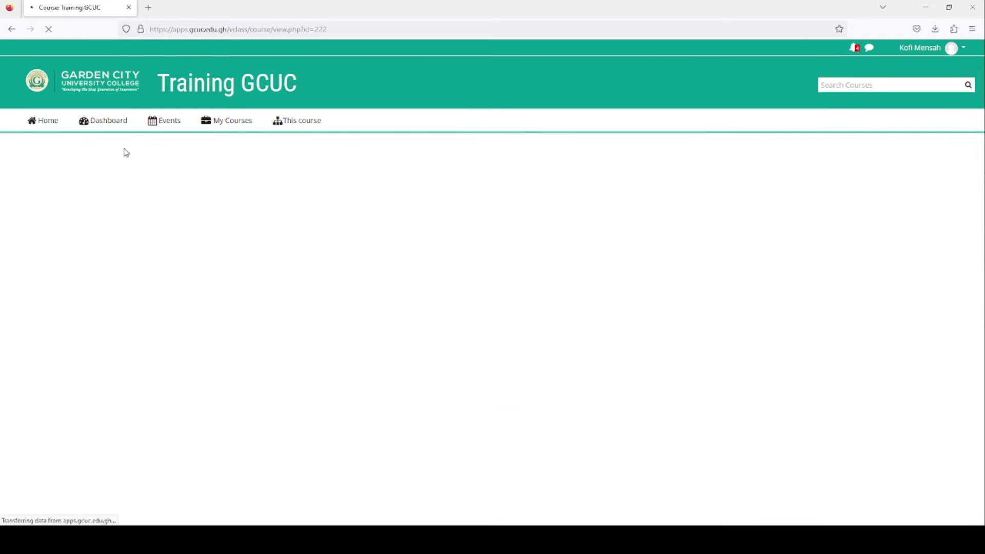
scroll(411, 285, down, 5)
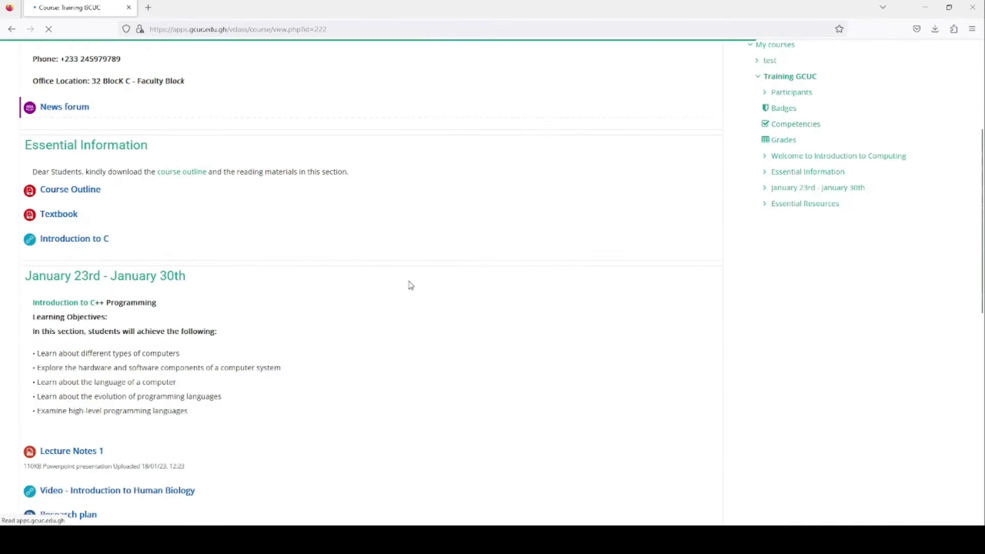
scroll(410, 285, down, 5)
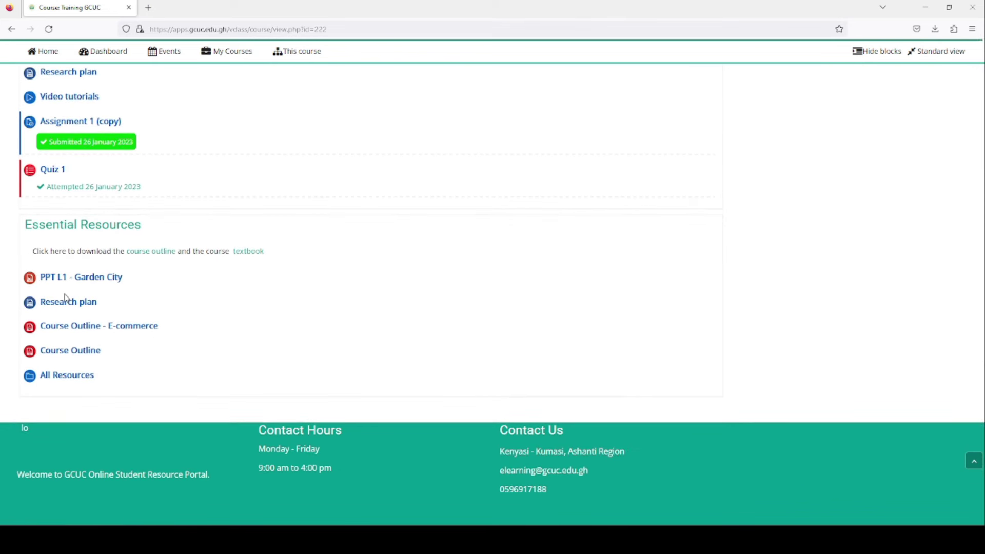
scroll(66, 298, up, 1)
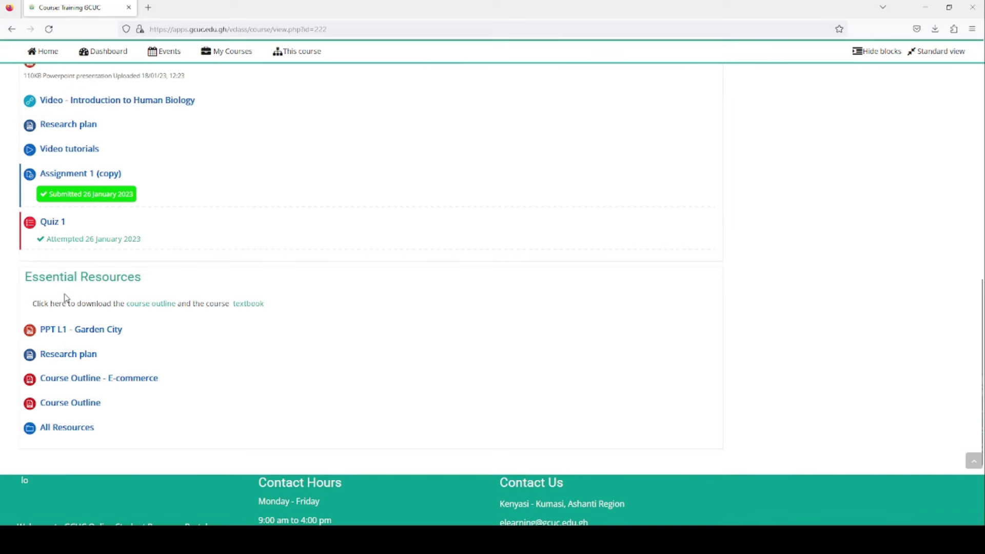
scroll(66, 298, up, 4)
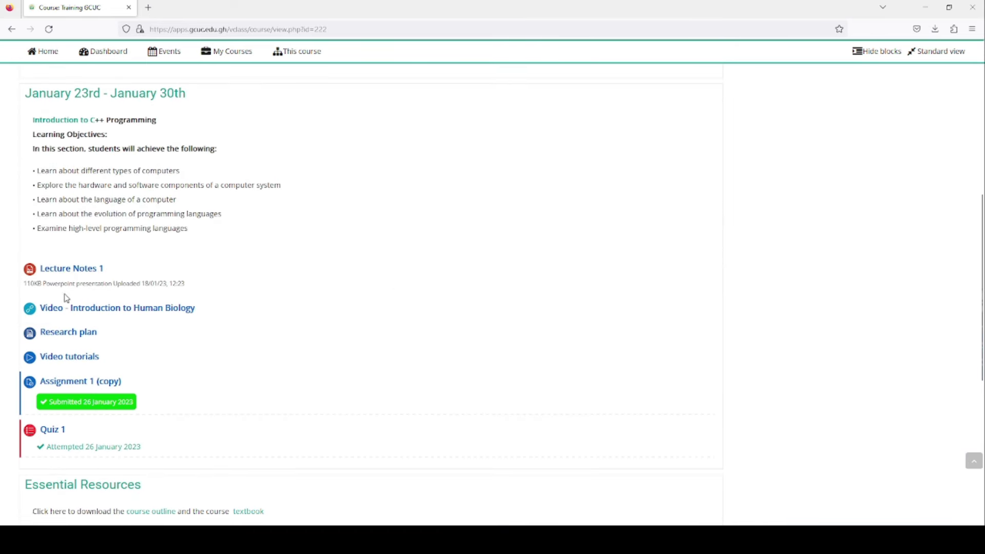
scroll(66, 298, down, 1)
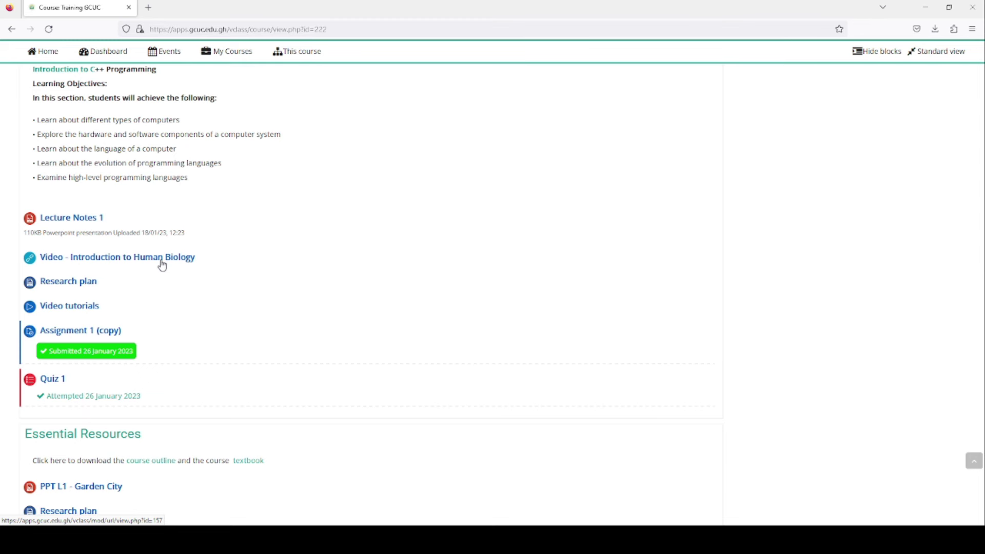
scroll(162, 265, down, 2)
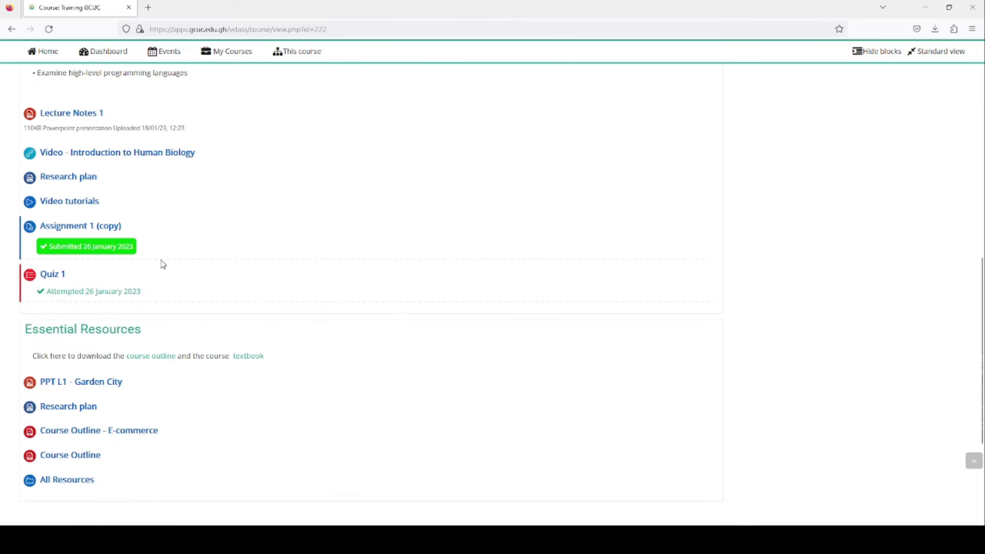
scroll(162, 265, up, 5)
scroll(163, 265, up, 5)
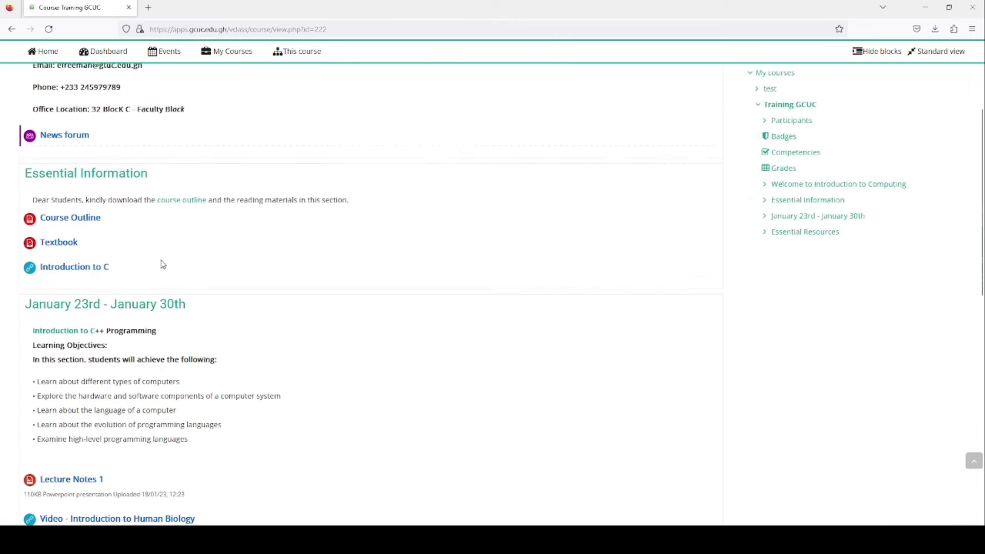